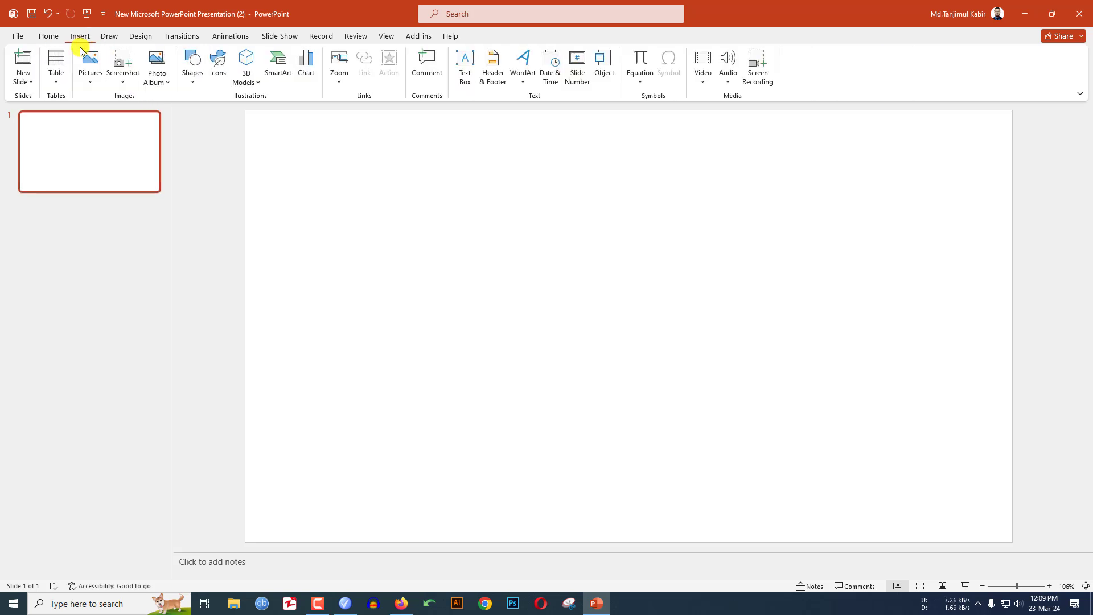
# Step: Insert the Trapezoid List layout from the SmartArt List category onto the slide
pyautogui.click(274, 76)
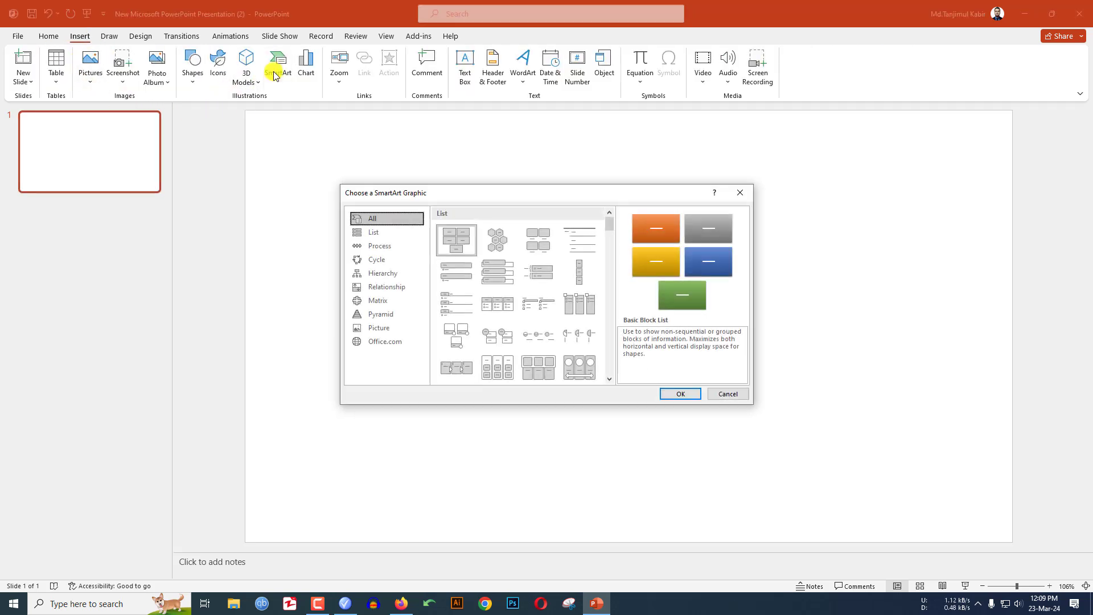
pyautogui.click(363, 232)
pyautogui.scroll(-3, 493, 329)
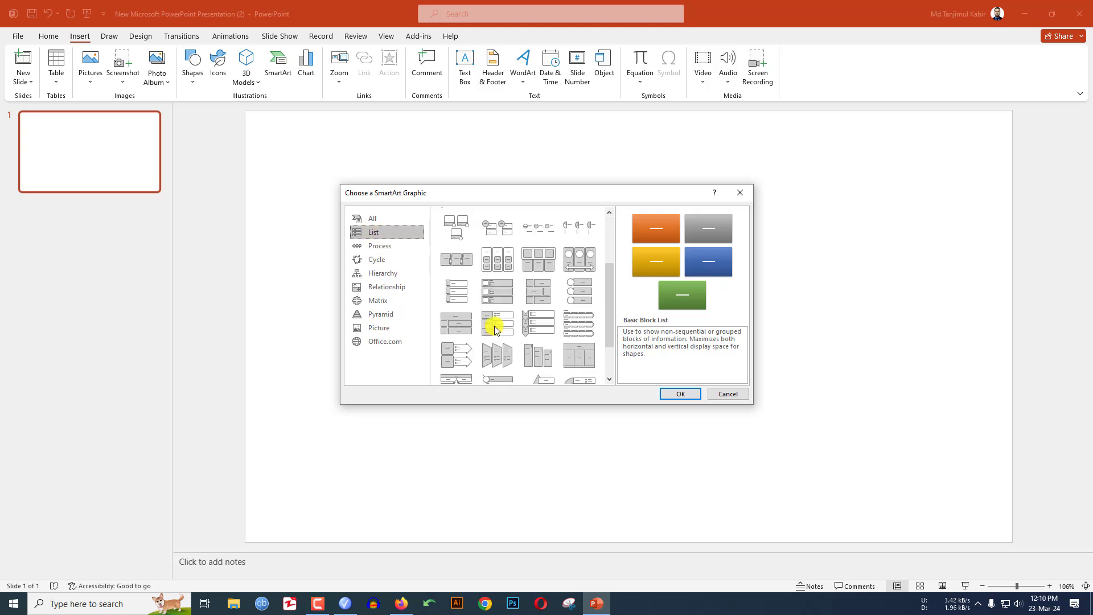
pyautogui.click(494, 355)
pyautogui.click(681, 394)
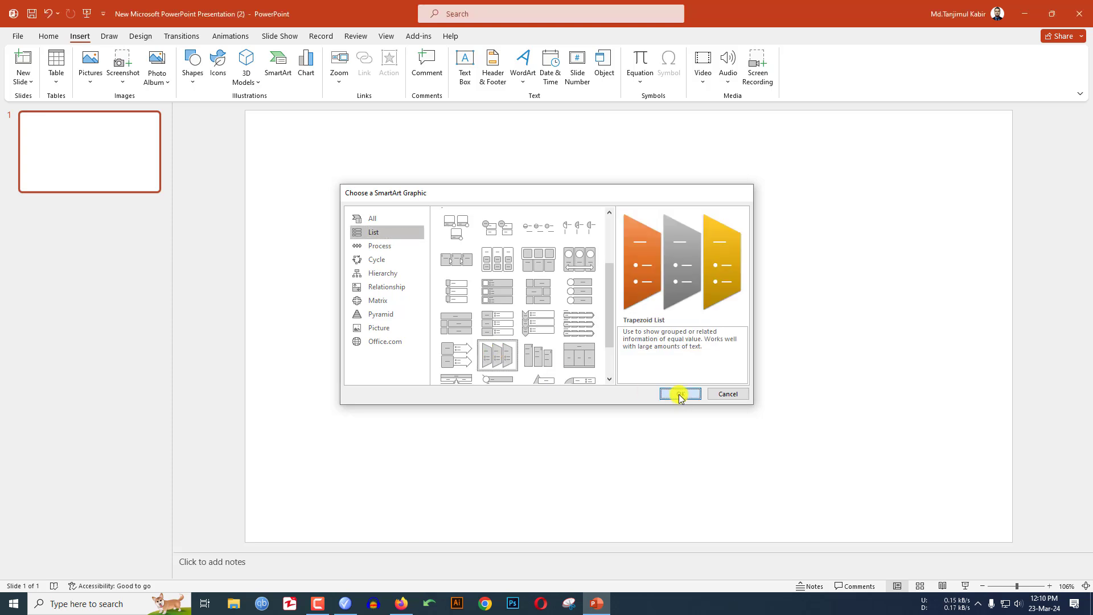
# Step: Ungroup the Trapezoid List twice and shift it left, leaving three separate blue trapezoids
pyautogui.rightClick(787, 156)
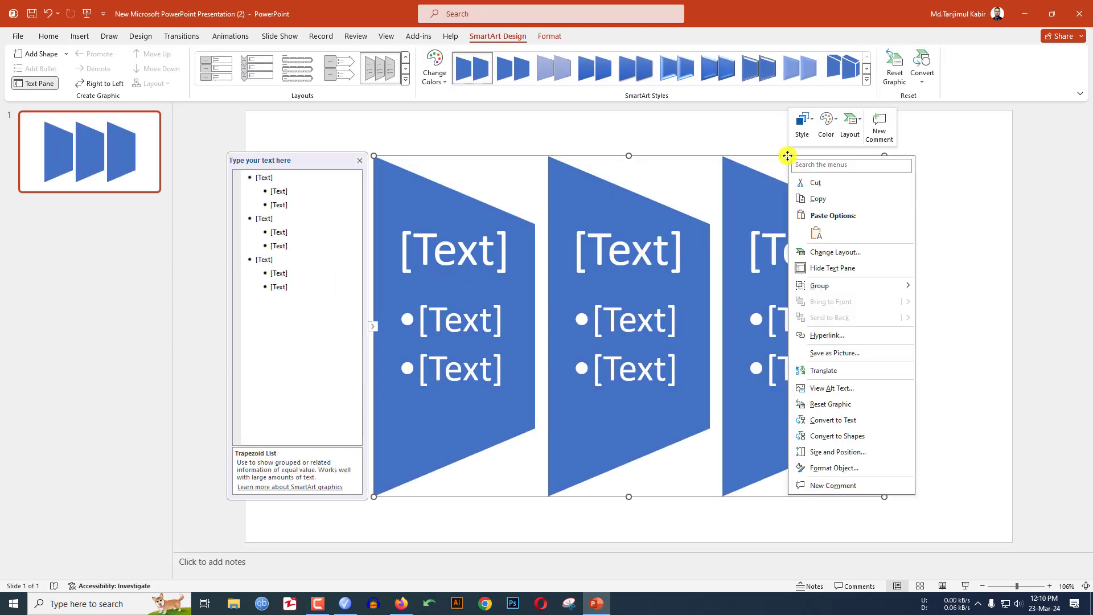
pyautogui.moveTo(880, 285)
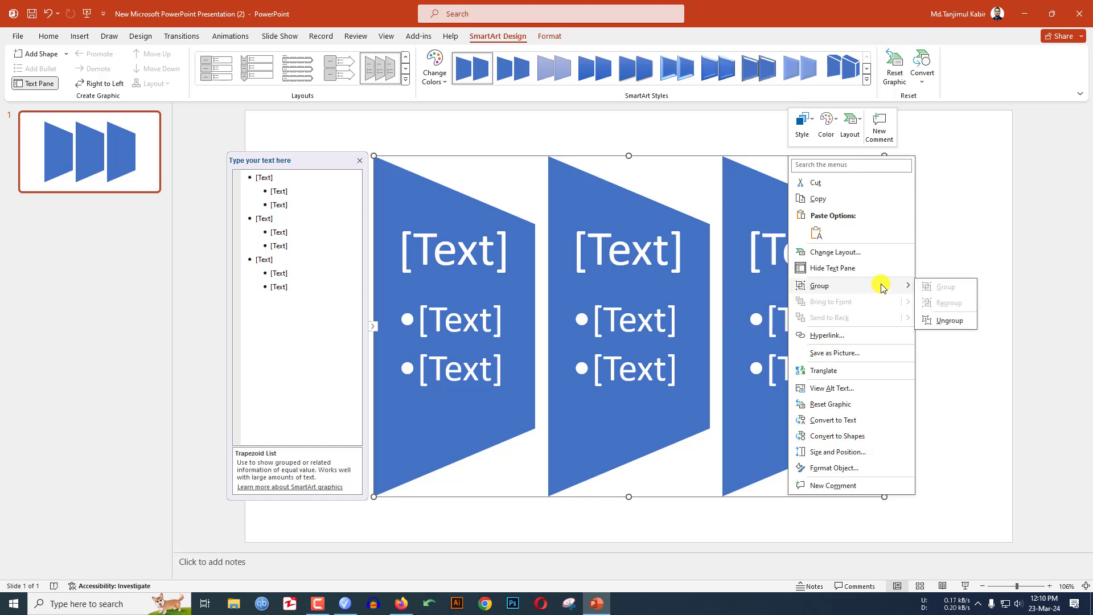
pyautogui.click(943, 321)
pyautogui.moveTo(763, 312); pyautogui.dragTo(650, 309)
pyautogui.rightClick(654, 293)
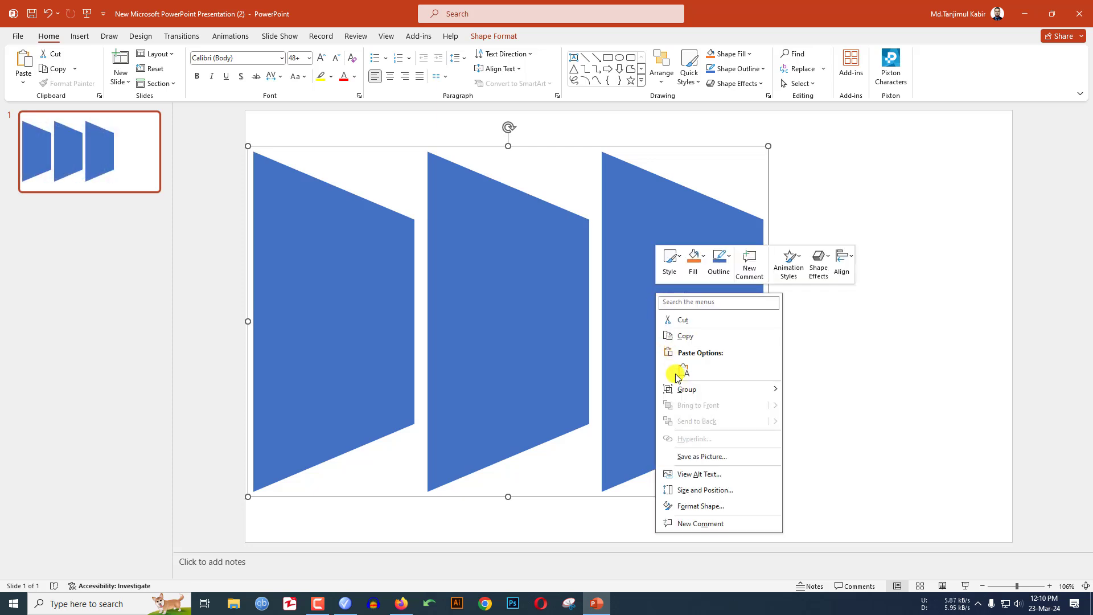
pyautogui.moveTo(687, 391)
pyautogui.click(813, 422)
pyautogui.click(871, 374)
# Step: Copy the right trapezoid, shrink the copy and move it to the top-right corner
pyautogui.click(647, 330)
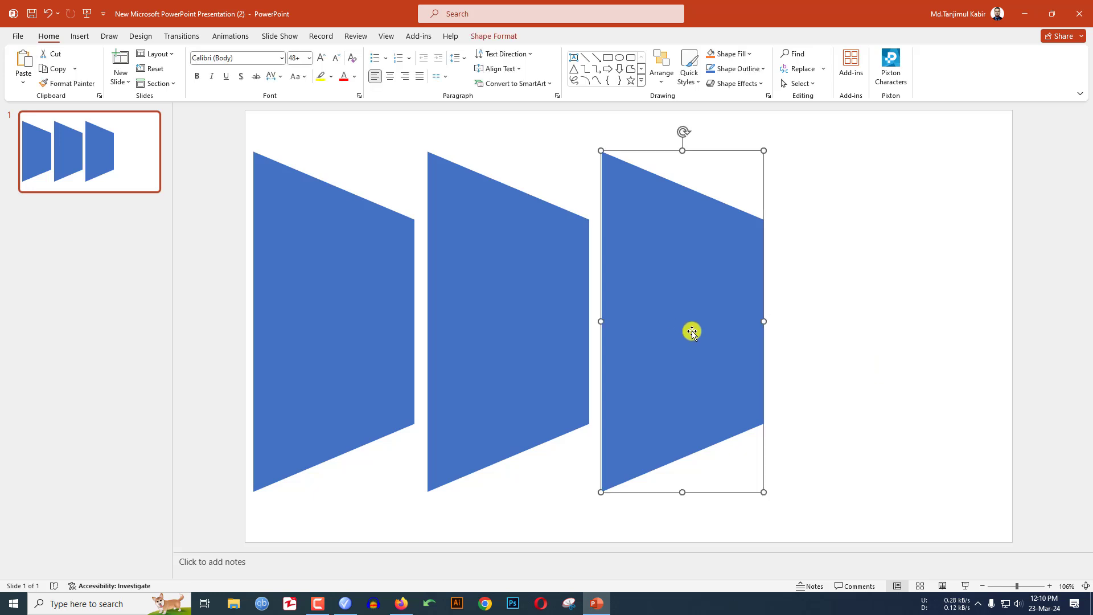
pyautogui.moveTo(692, 333); pyautogui.dragTo(877, 314)
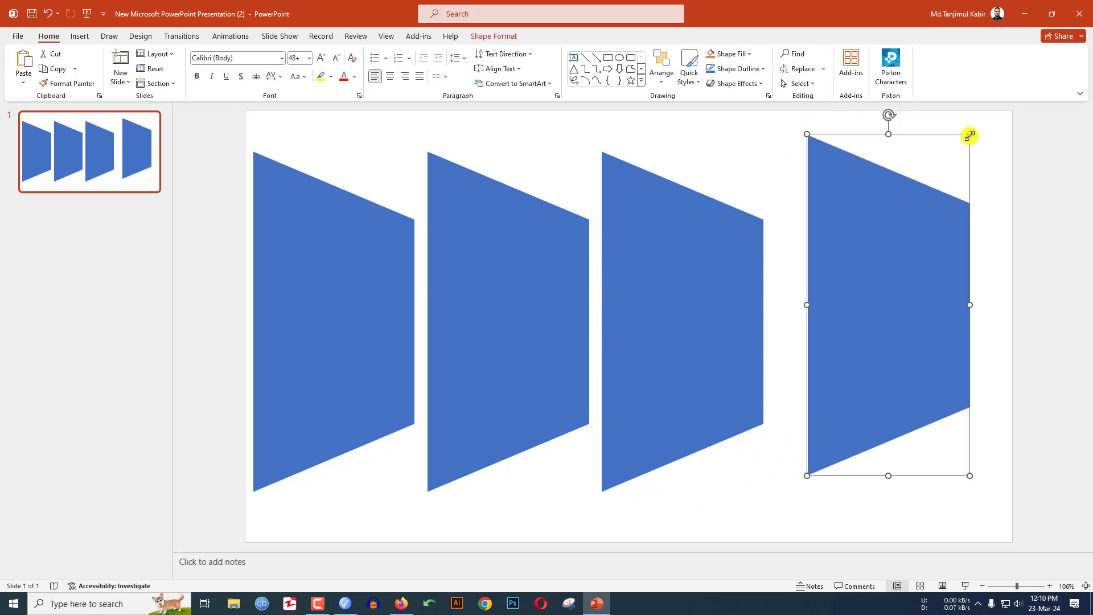
pyautogui.moveTo(969, 135); pyautogui.dragTo(852, 334)
pyautogui.moveTo(831, 397); pyautogui.dragTo(962, 186)
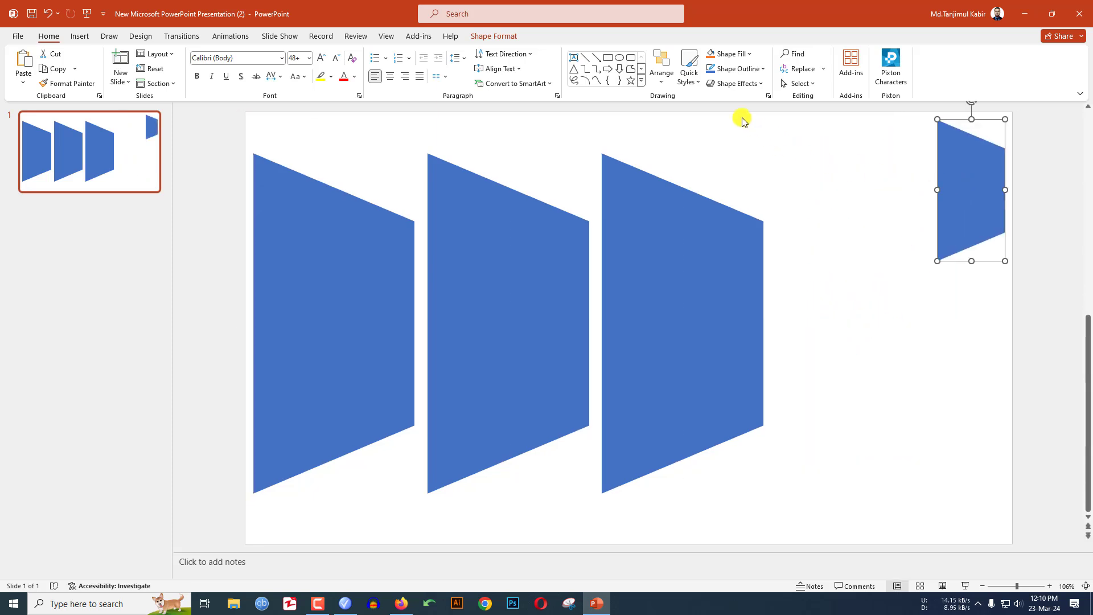
# Step: Flip the small top-right trapezoid horizontally
pyautogui.click(490, 36)
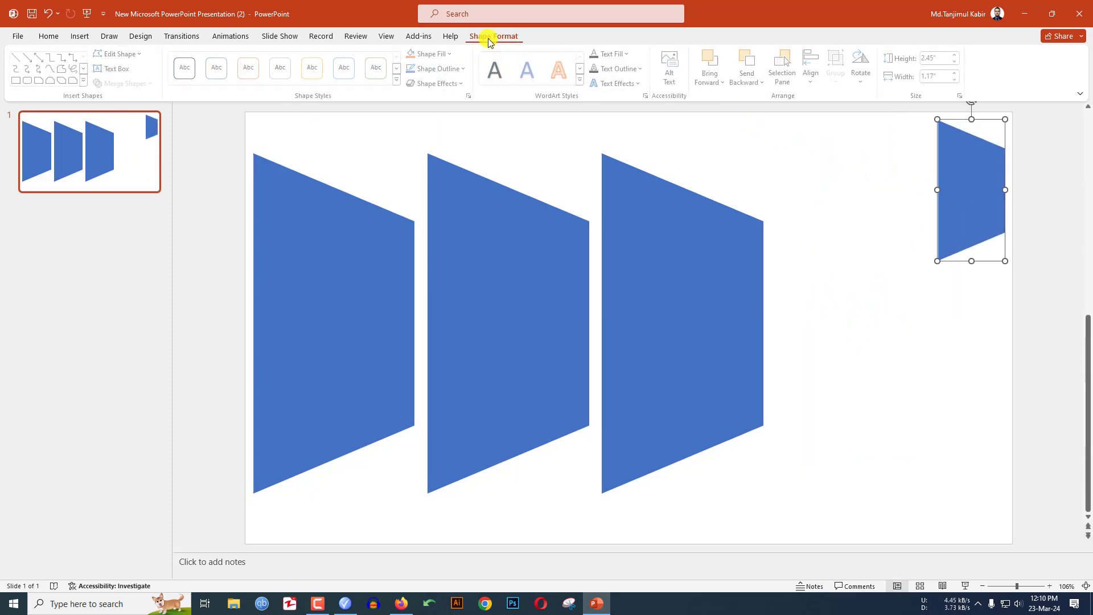
pyautogui.click(863, 71)
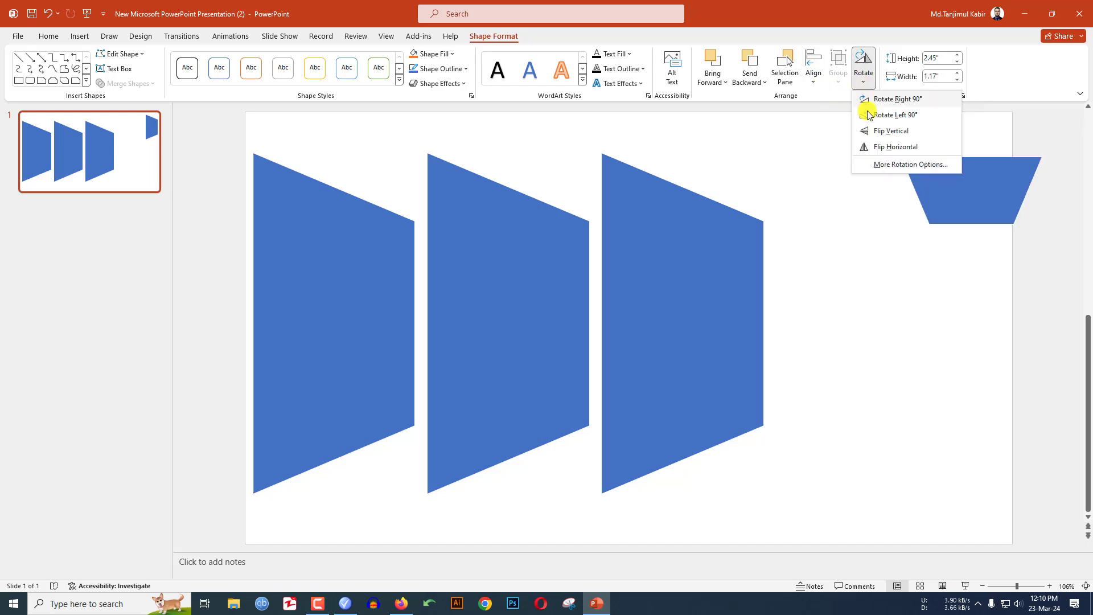
pyautogui.click(880, 150)
pyautogui.click(1027, 298)
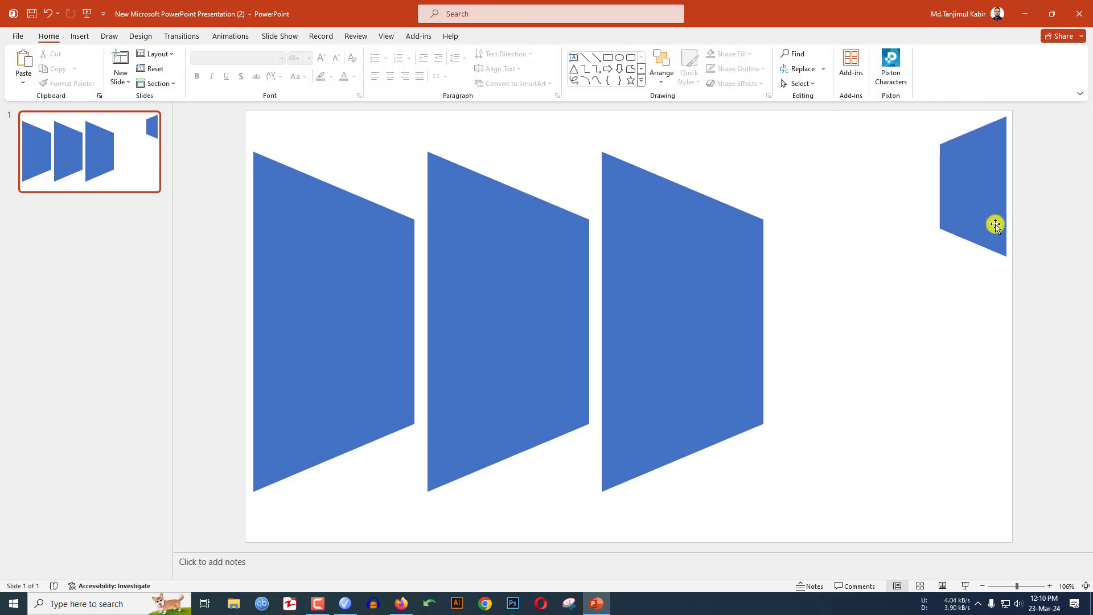
pyautogui.click(970, 226)
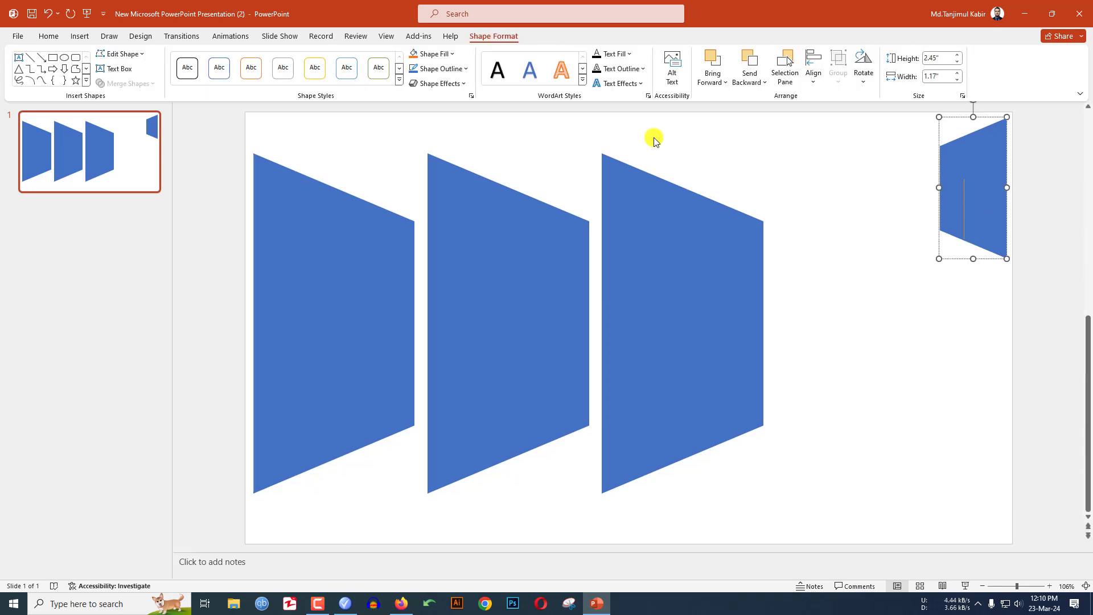
# Step: Give the small trapezoid no fill, a light-blue 1½ pt outline and an Offset: Center shadow
pyautogui.click(431, 54)
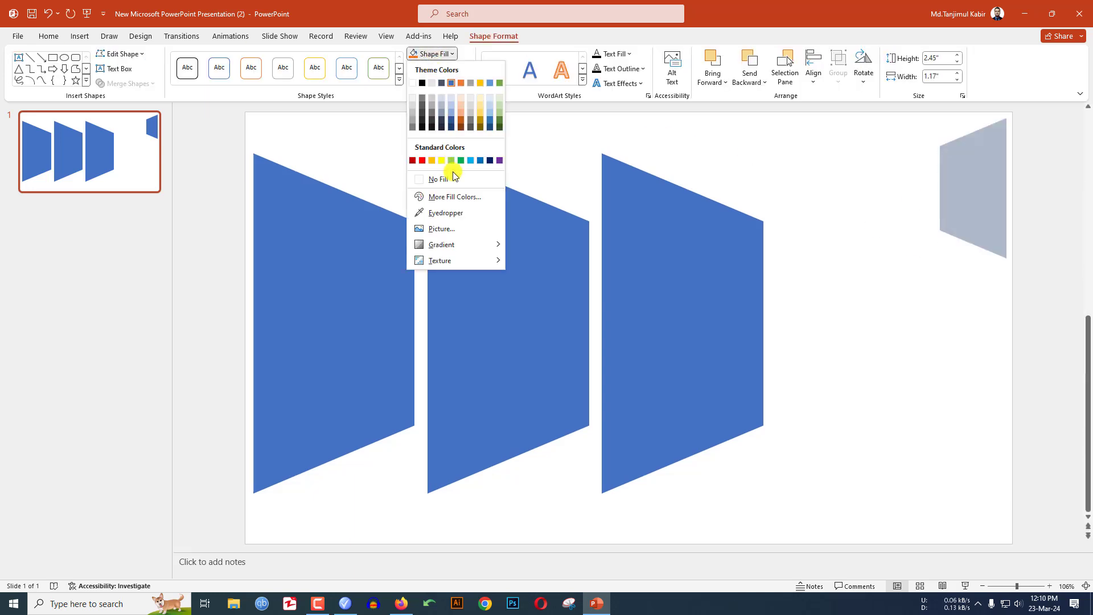
pyautogui.click(454, 180)
pyautogui.click(444, 68)
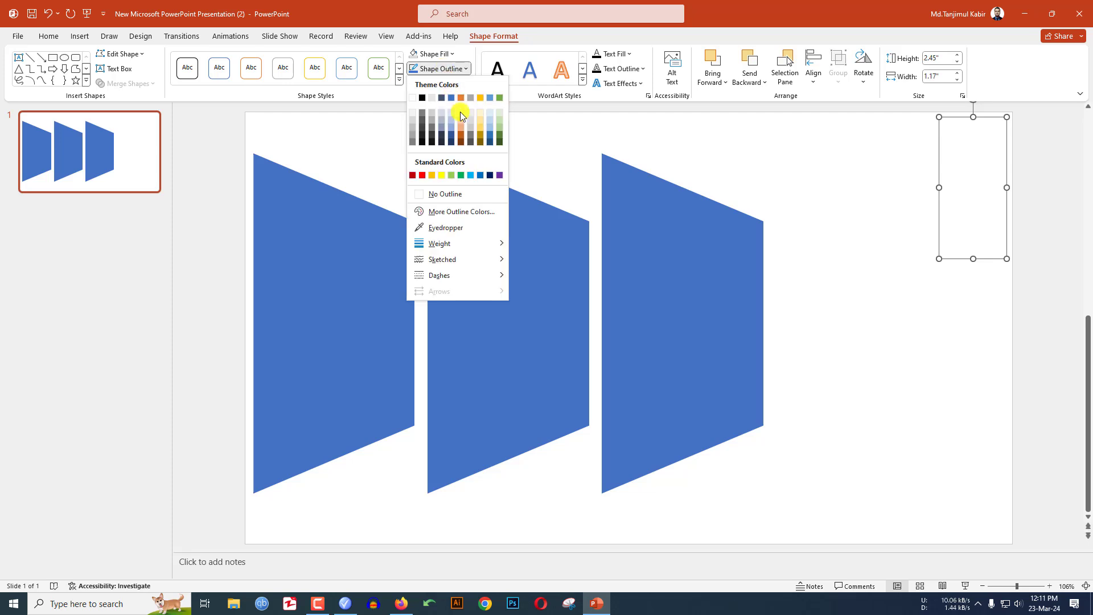
pyautogui.click(472, 177)
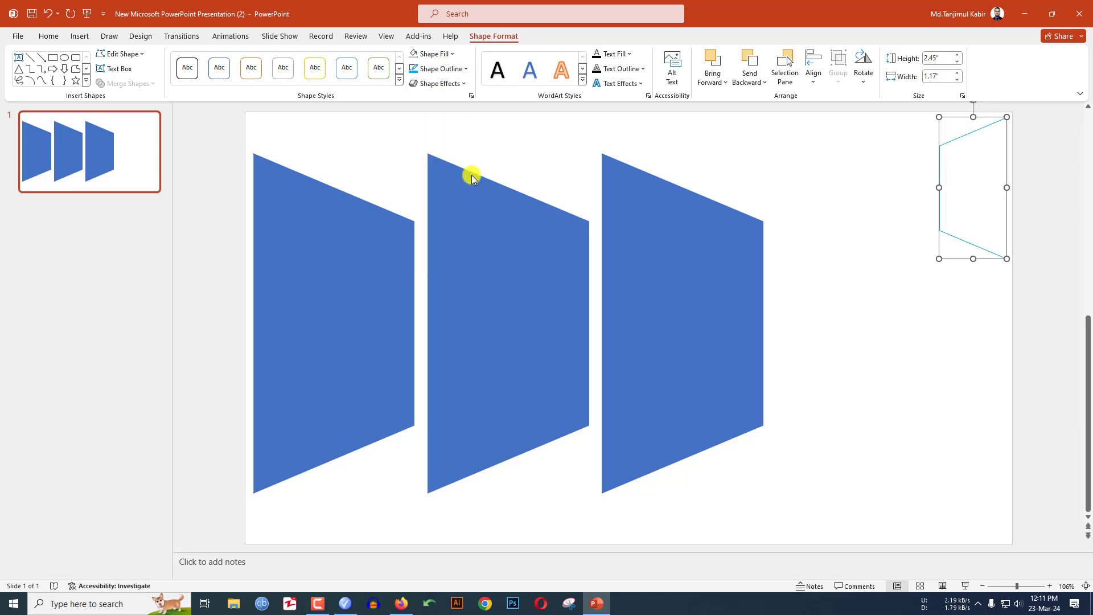
pyautogui.click(470, 73)
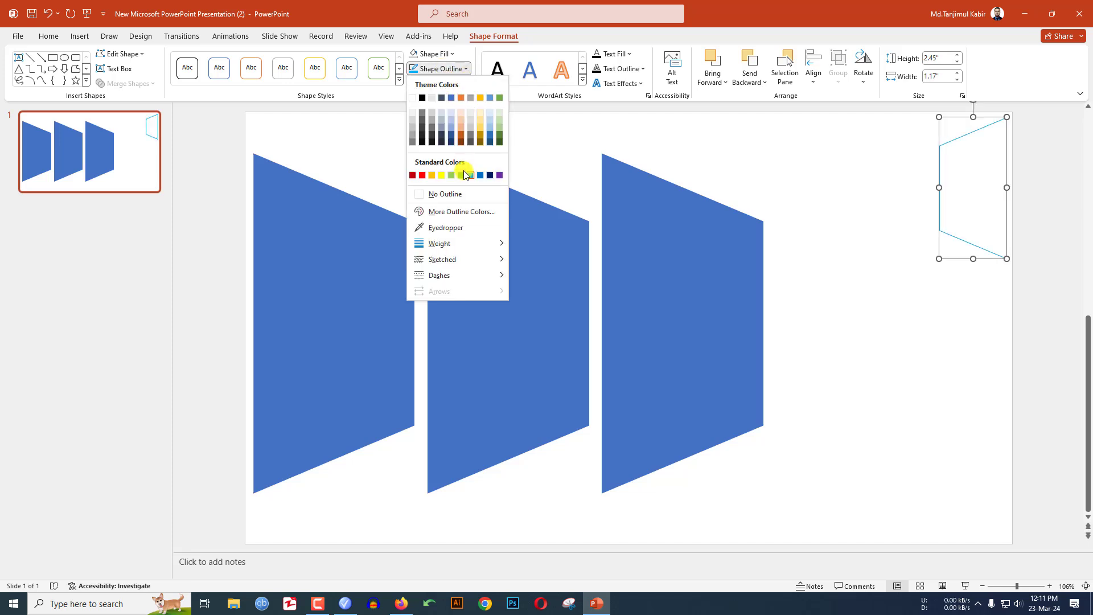
pyautogui.moveTo(464, 242)
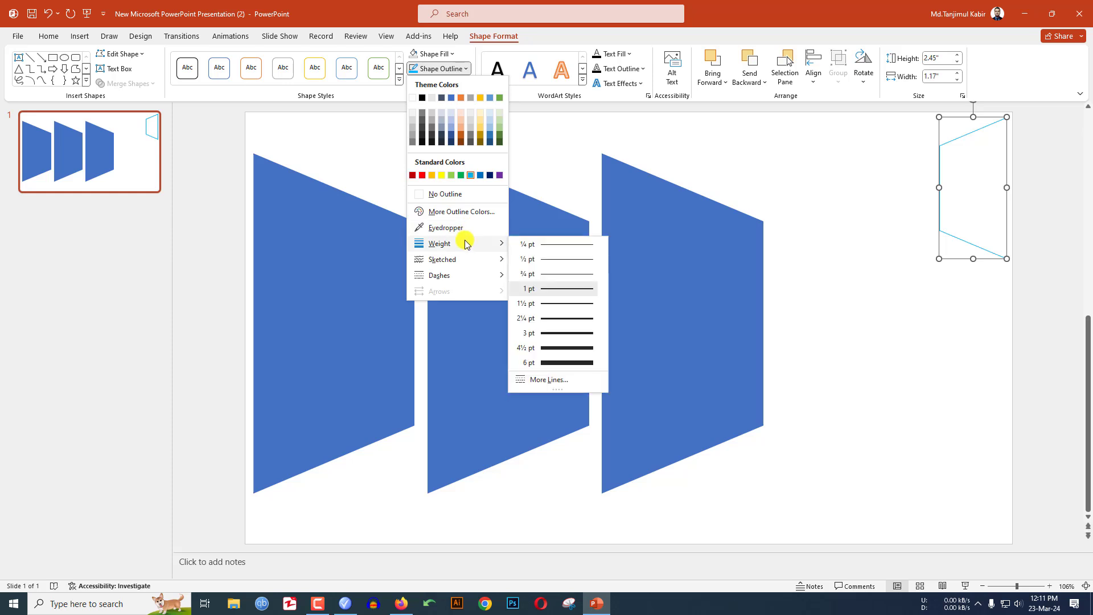
pyautogui.click(552, 305)
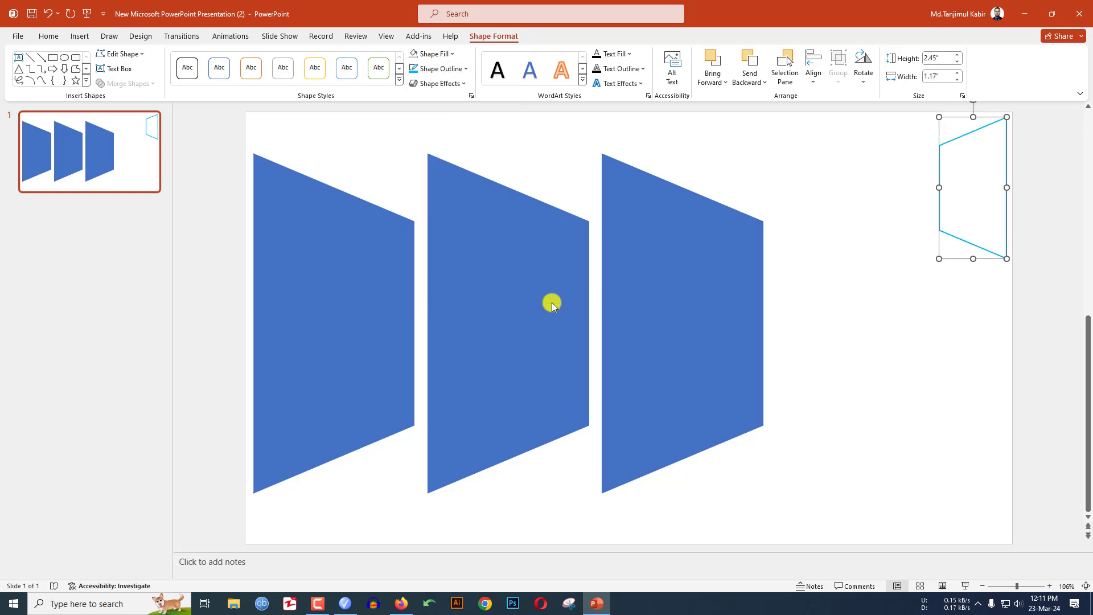
pyautogui.click(470, 85)
pyautogui.moveTo(484, 130)
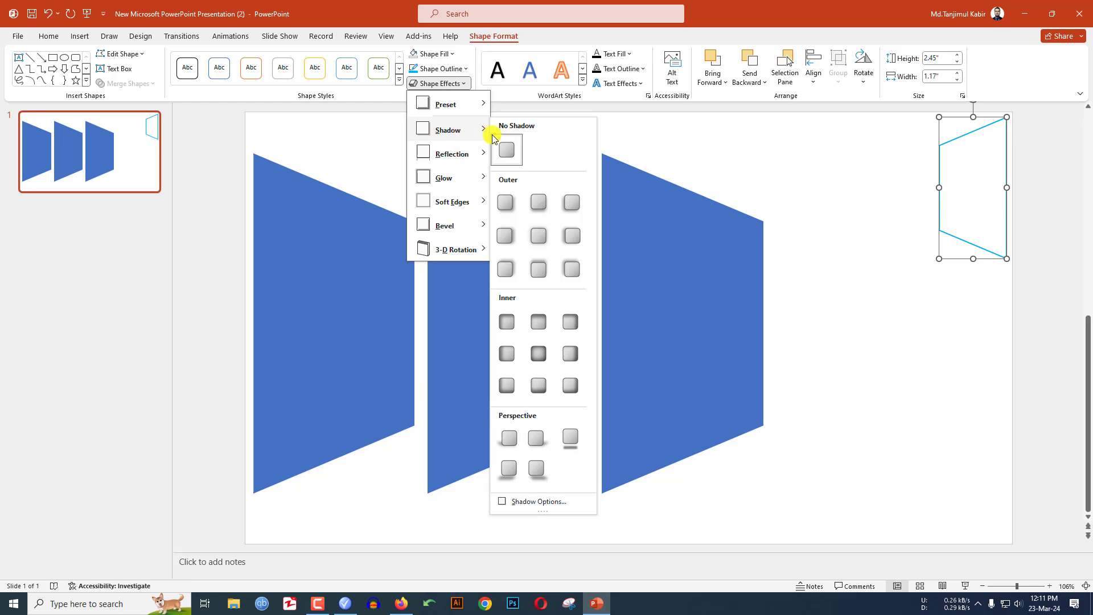
pyautogui.click(539, 236)
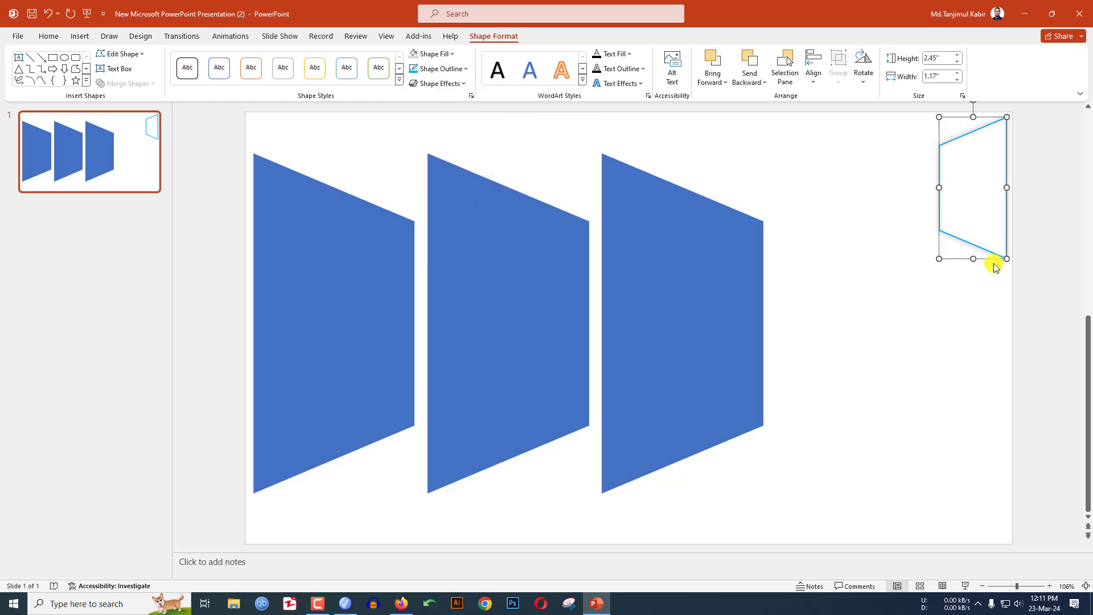
# Step: Duplicate the outlined trapezoid and place the copy at the slide's bottom-right
pyautogui.hotkey('ctrl', 'd')
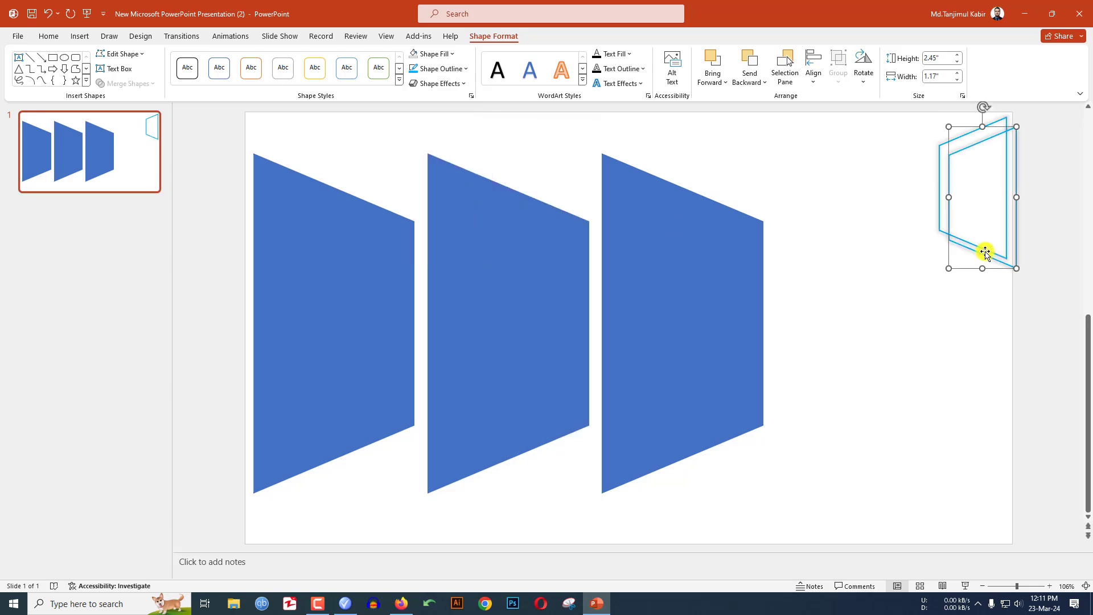
pyautogui.moveTo(1003, 274); pyautogui.dragTo(990, 530)
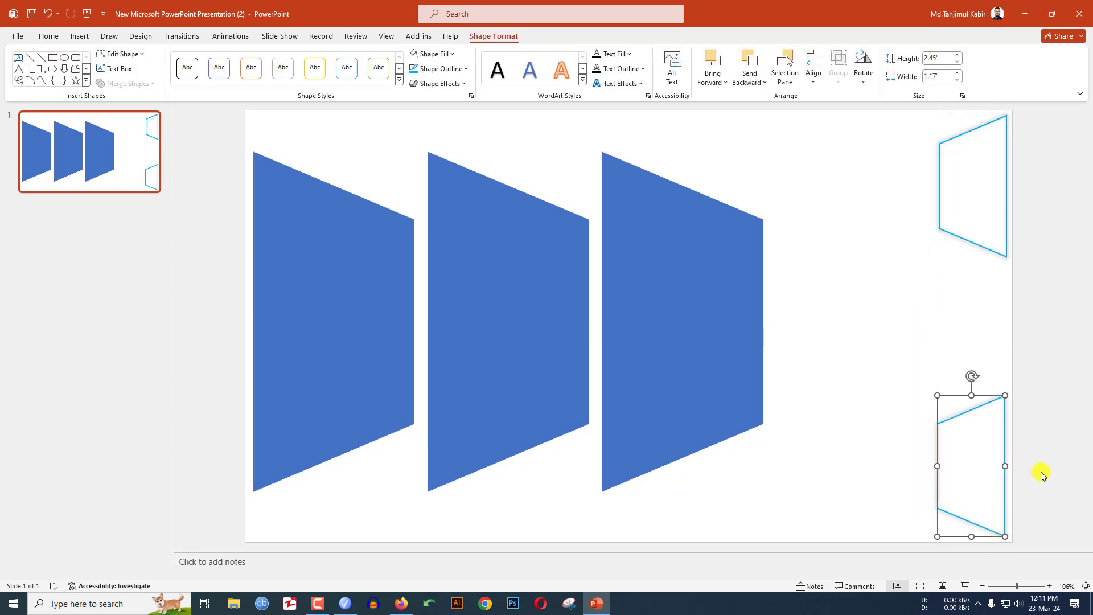
pyautogui.click(1045, 470)
# Step: Make the third trapezoid narrower and taller, and lower the first trapezoid
pyautogui.click(657, 325)
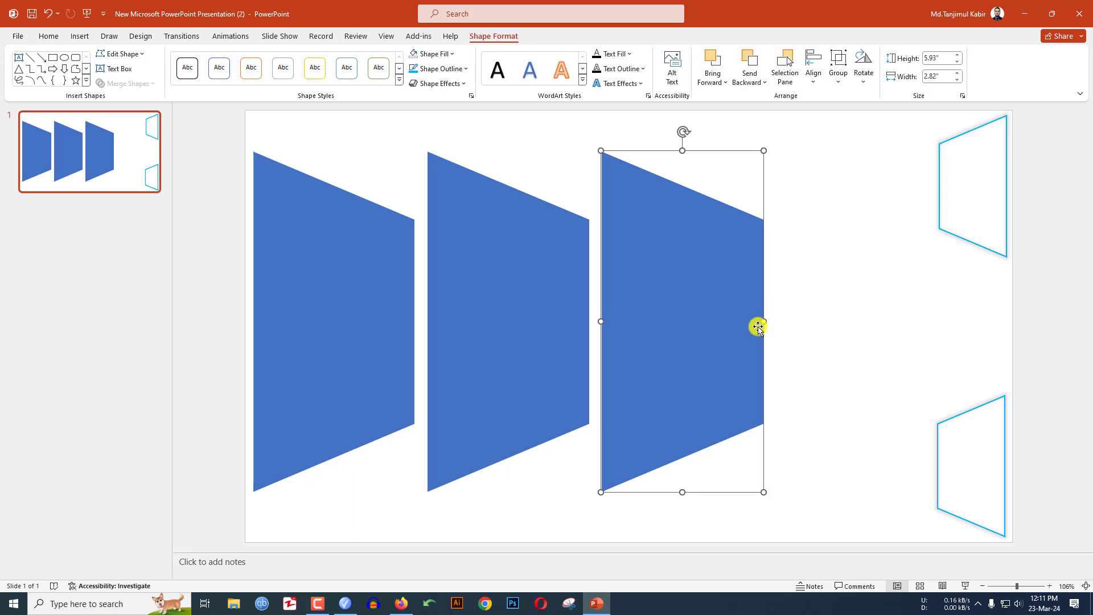
pyautogui.moveTo(765, 321); pyautogui.dragTo(675, 321)
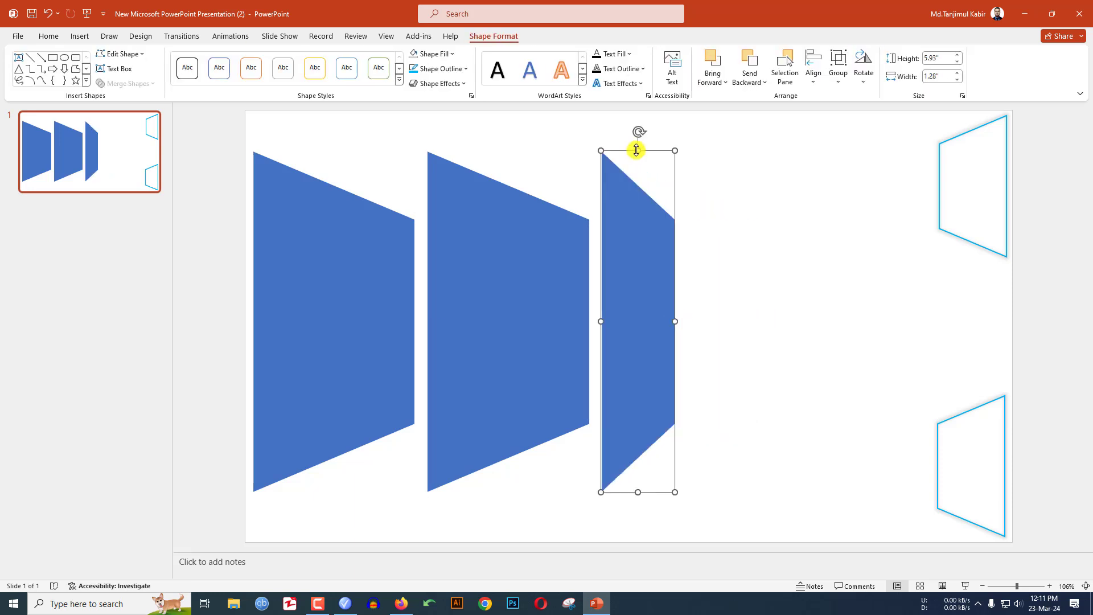
pyautogui.moveTo(637, 150); pyautogui.dragTo(636, 117)
pyautogui.moveTo(347, 354); pyautogui.dragTo(345, 380)
# Step: Narrow the second trapezoid, then move the third closer and stretch it down and right
pyautogui.click(473, 352)
pyautogui.moveTo(590, 322); pyautogui.dragTo(507, 299)
pyautogui.click(638, 293)
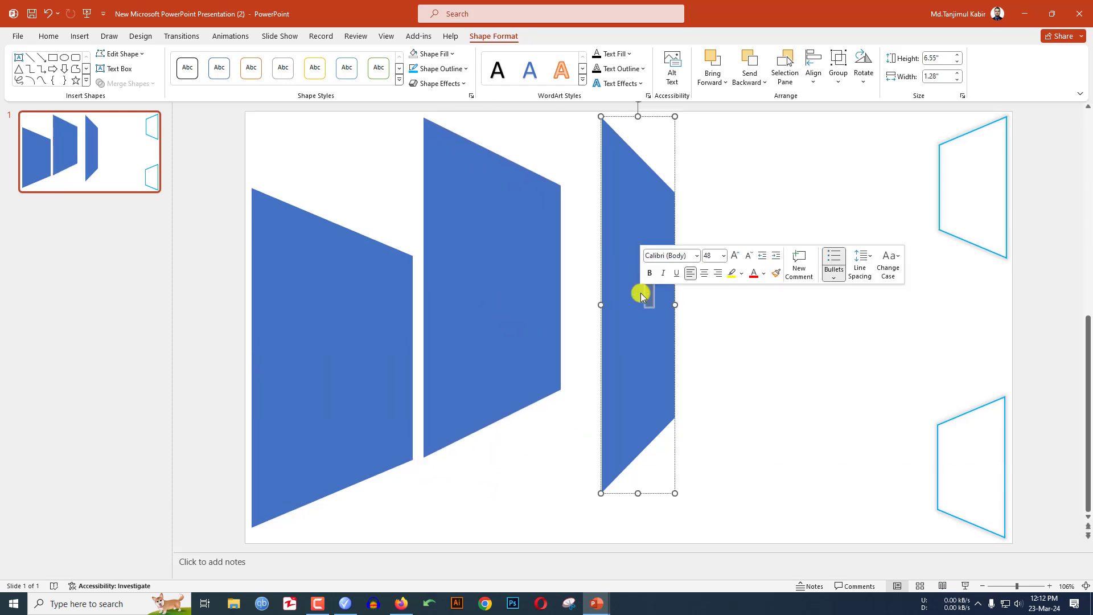
pyautogui.moveTo(632, 349); pyautogui.dragTo(617, 395)
pyautogui.moveTo(607, 506); pyautogui.dragTo(605, 532)
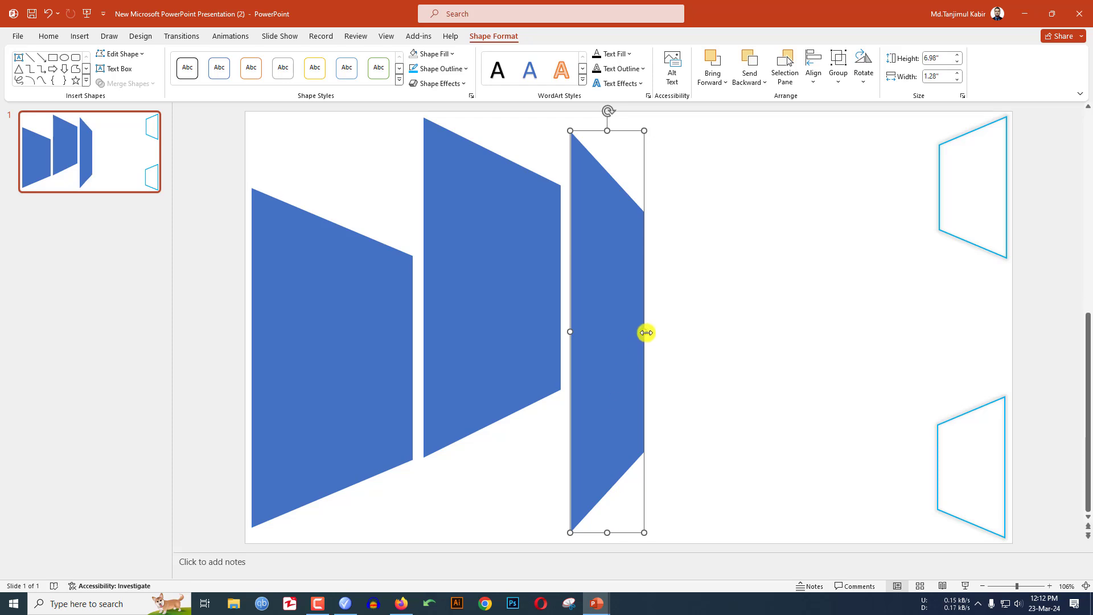
pyautogui.moveTo(646, 332); pyautogui.dragTo(657, 333)
# Step: Select all three large blue trapezoids together
pyautogui.click(683, 333)
pyautogui.click(376, 319)
pyautogui.keyDown('shift'); pyautogui.click(487, 300); pyautogui.keyUp('shift')
pyautogui.keyDown('shift'); pyautogui.click(588, 293); pyautogui.keyUp('shift')
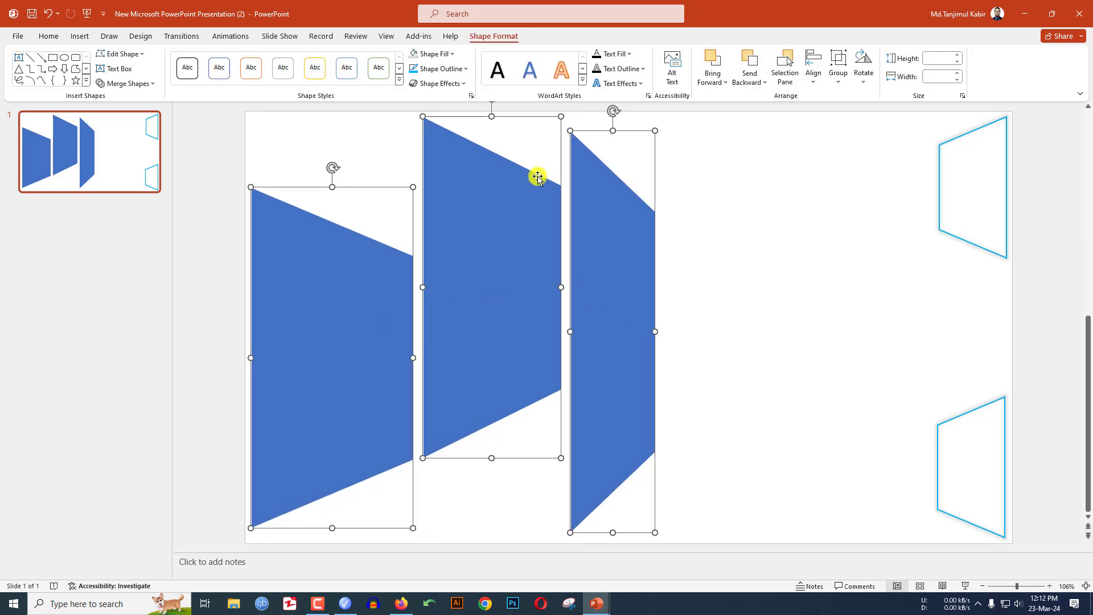
# Step: Union the three trapezoids into a single 7.23" by 7.02" merged shape
pyautogui.click(137, 84)
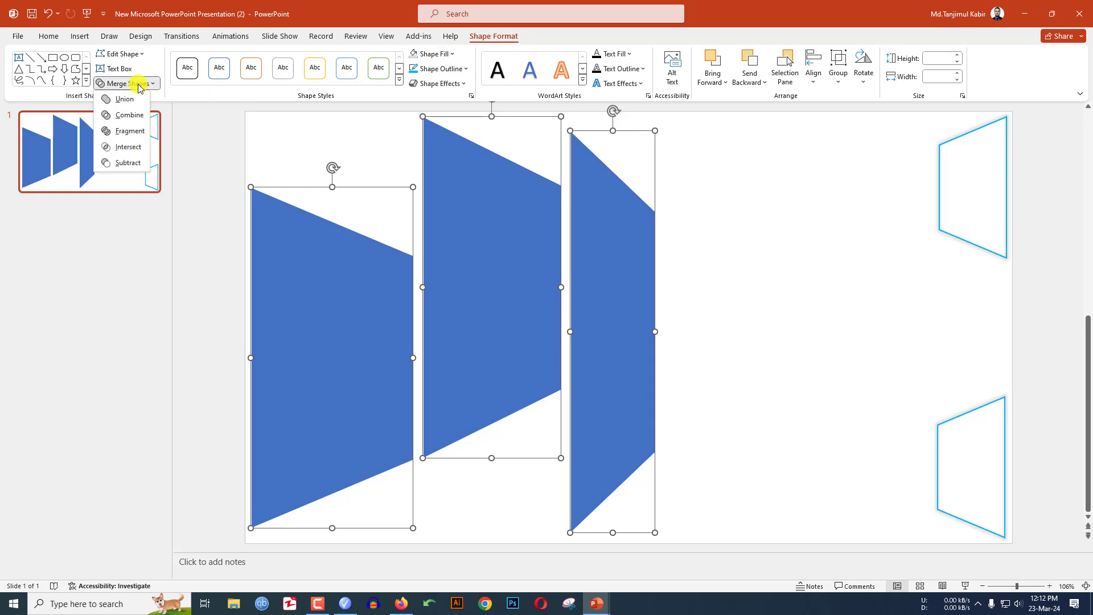
pyautogui.click(123, 99)
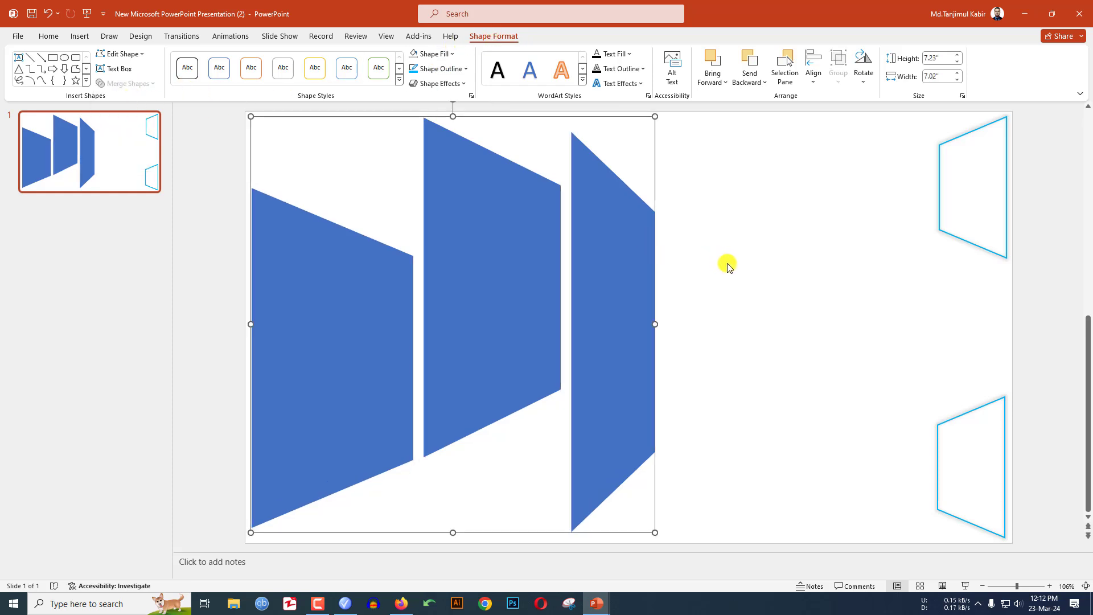
pyautogui.click(78, 36)
pyautogui.click(90, 67)
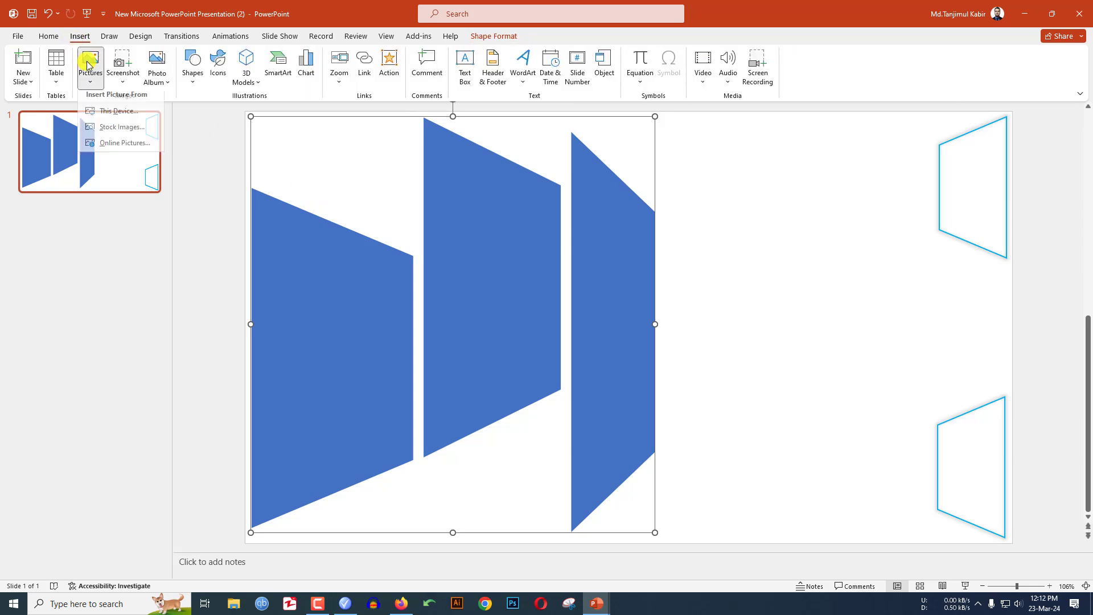
# Step: Insert the Business-men-slider photo from Downloads and move it up and left
pyautogui.click(120, 116)
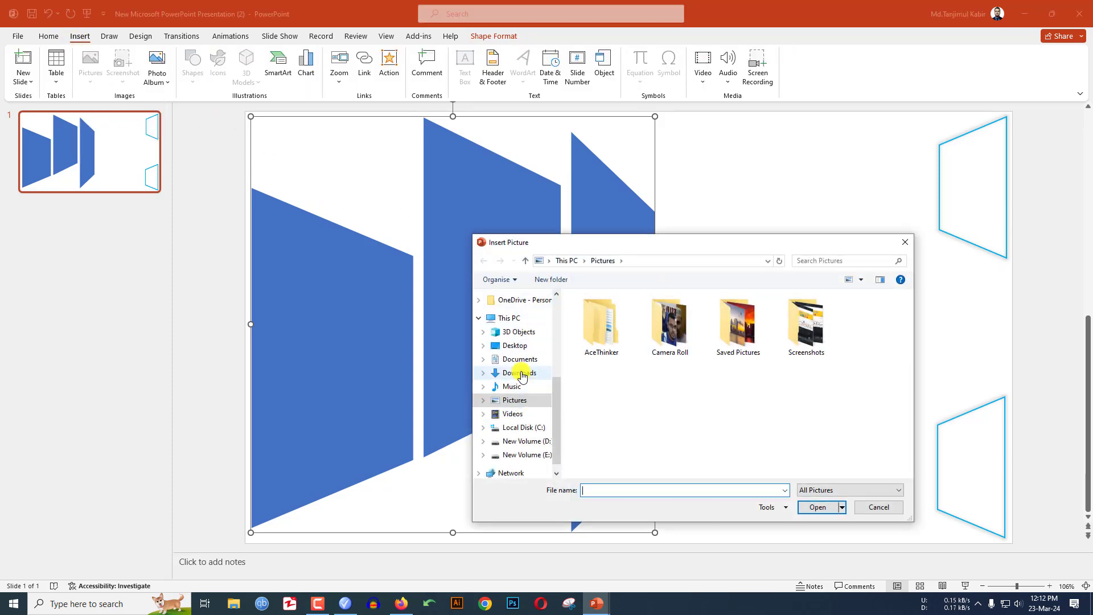
pyautogui.click(521, 372)
pyautogui.click(606, 333)
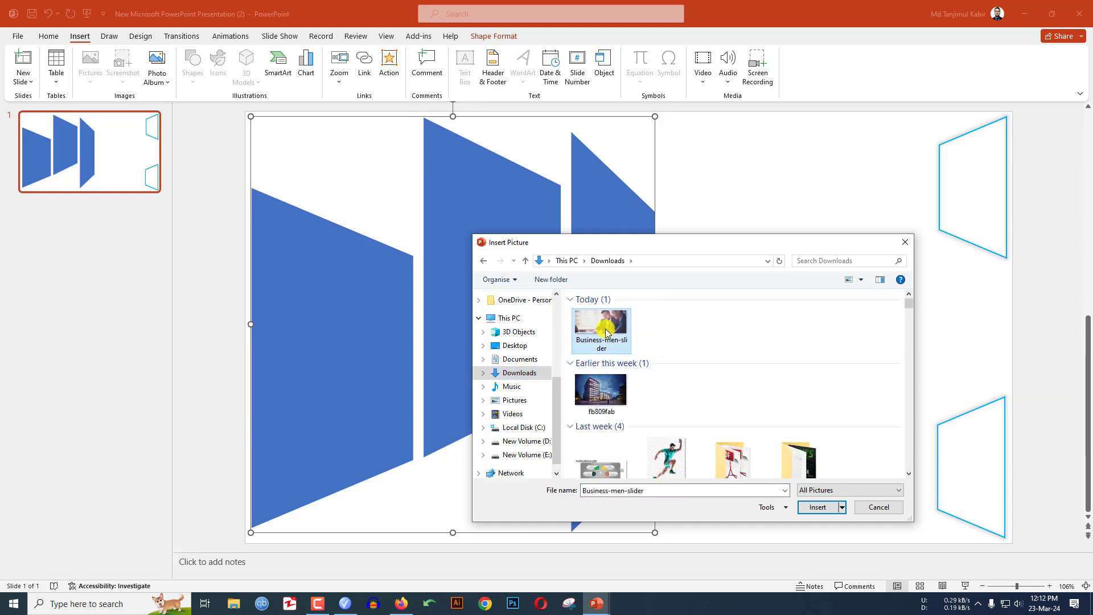
pyautogui.click(817, 508)
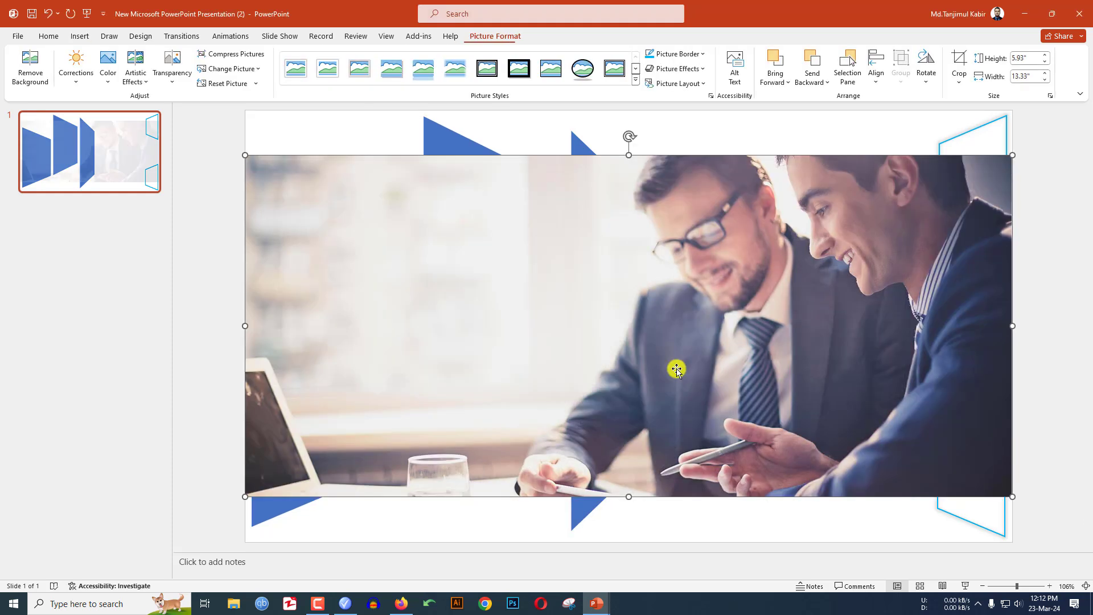
pyautogui.moveTo(691, 344); pyautogui.dragTo(517, 317)
# Step: Enlarge the photo over the slide's left part and send it behind the blue shape
pyautogui.scroll(-3, 715, 409)
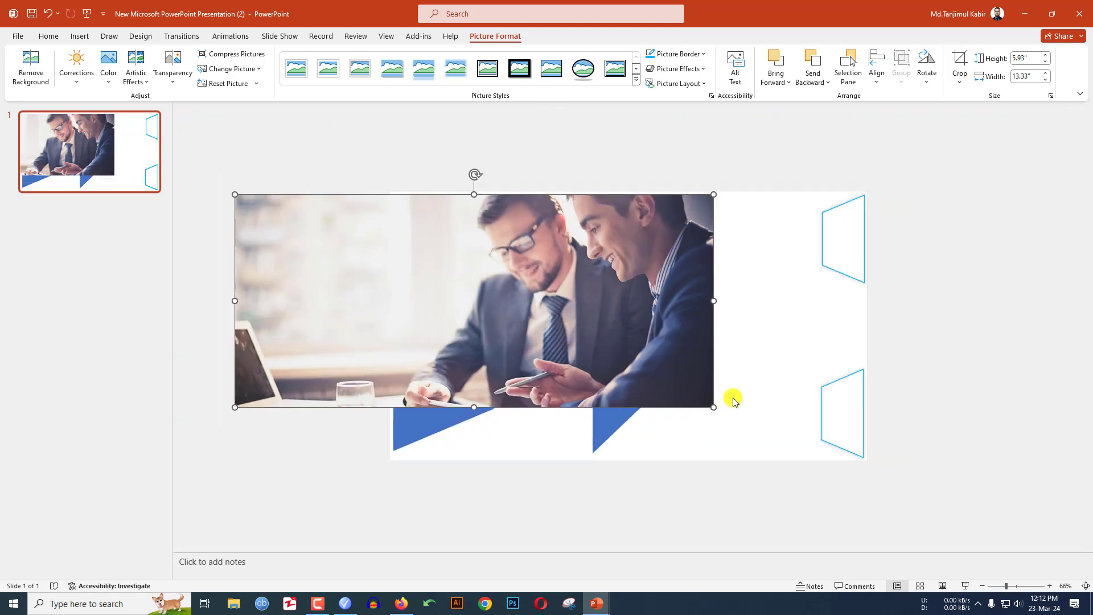
pyautogui.scroll(1, 732, 398)
pyautogui.scroll(1, 733, 397)
pyautogui.scroll(-1, 732, 398)
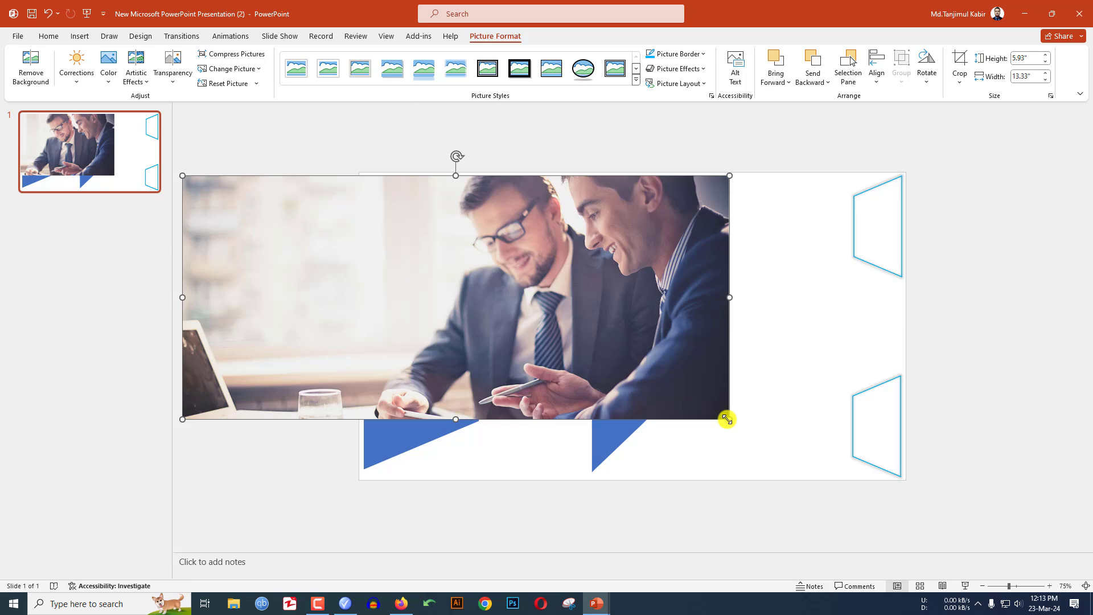
pyautogui.moveTo(727, 419); pyautogui.dragTo(797, 479)
pyautogui.moveTo(766, 429); pyautogui.dragTo(693, 400)
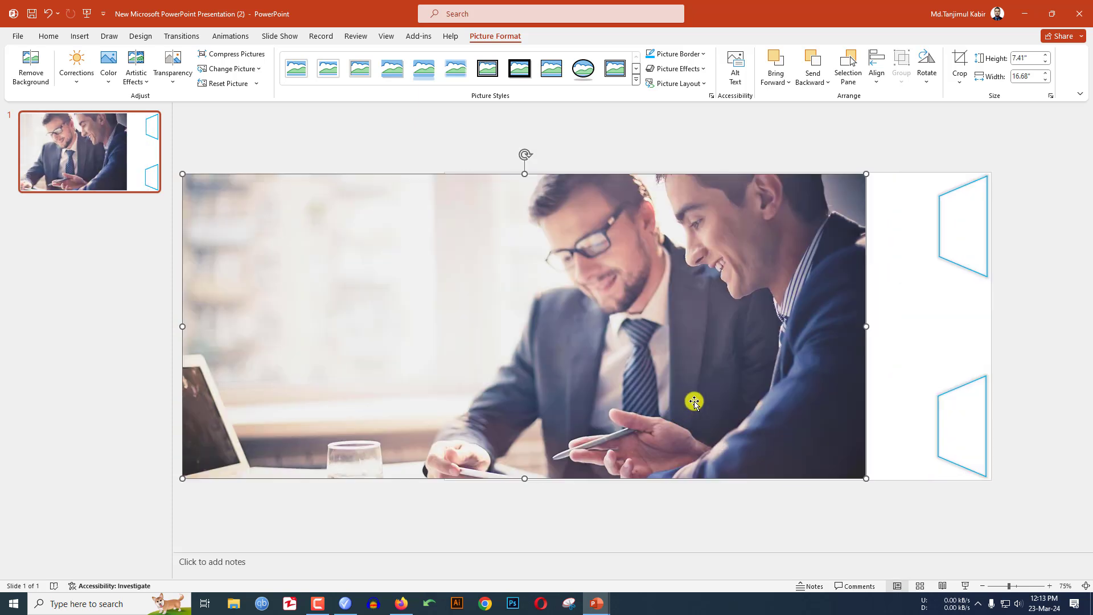
pyautogui.rightClick(694, 401)
pyautogui.click(736, 289)
pyautogui.moveTo(805, 320); pyautogui.dragTo(757, 323)
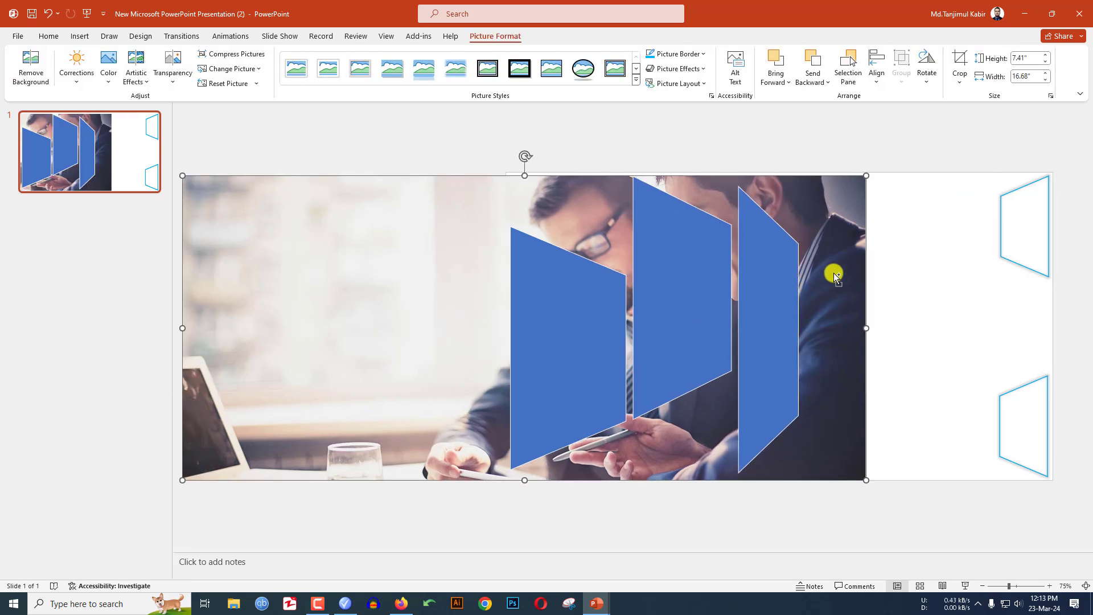
# Step: Intersect the photo with the merged trapezoid shape, leaving three photo-filled trapezoids
pyautogui.keyDown('shift'); pyautogui.click(680, 284); pyautogui.keyUp('shift')
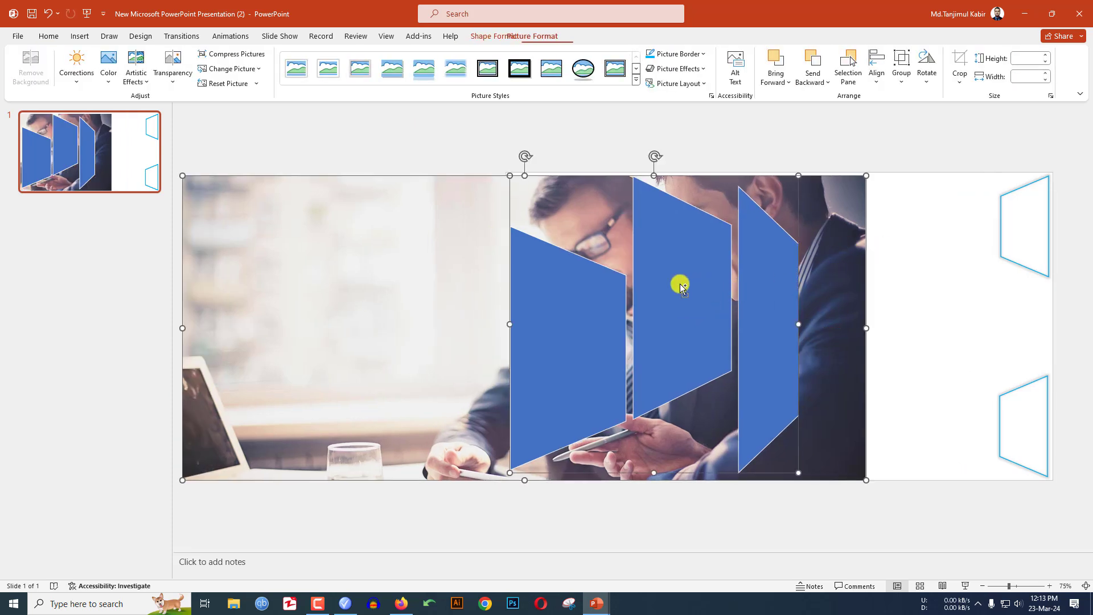
pyautogui.click(509, 36)
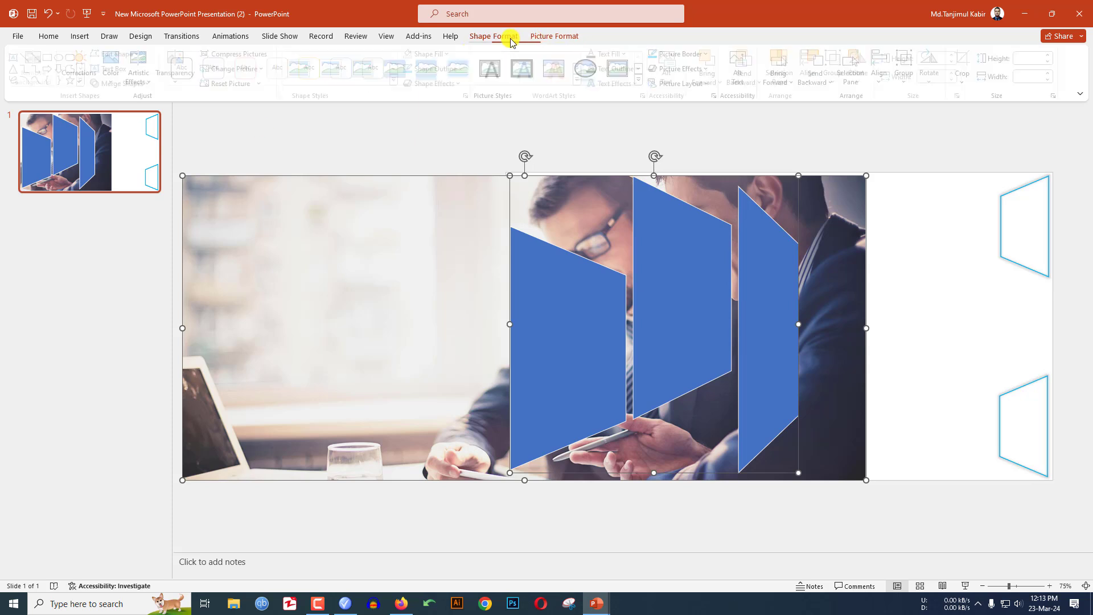
pyautogui.click(137, 83)
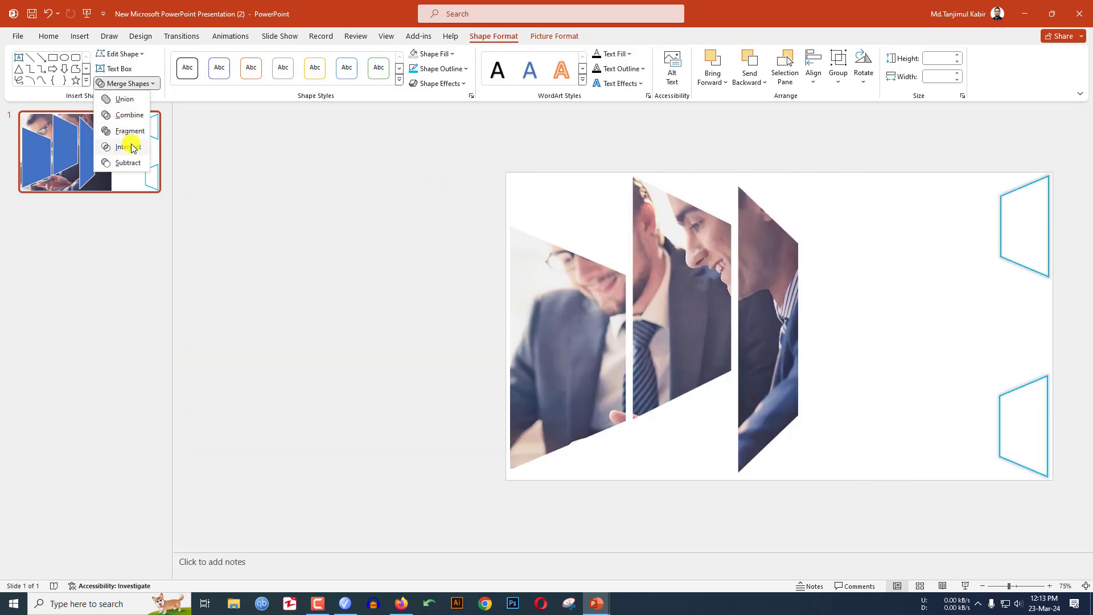
pyautogui.click(132, 147)
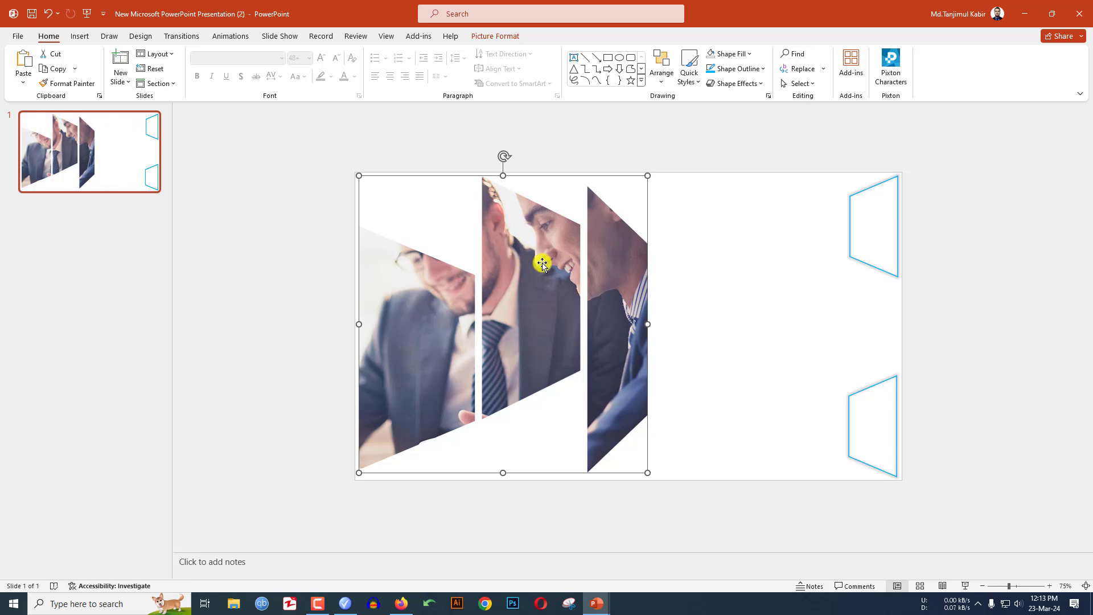
# Step: Apply an outer Offset: Center shadow to the trapezoid-clipped photo
pyautogui.click(511, 36)
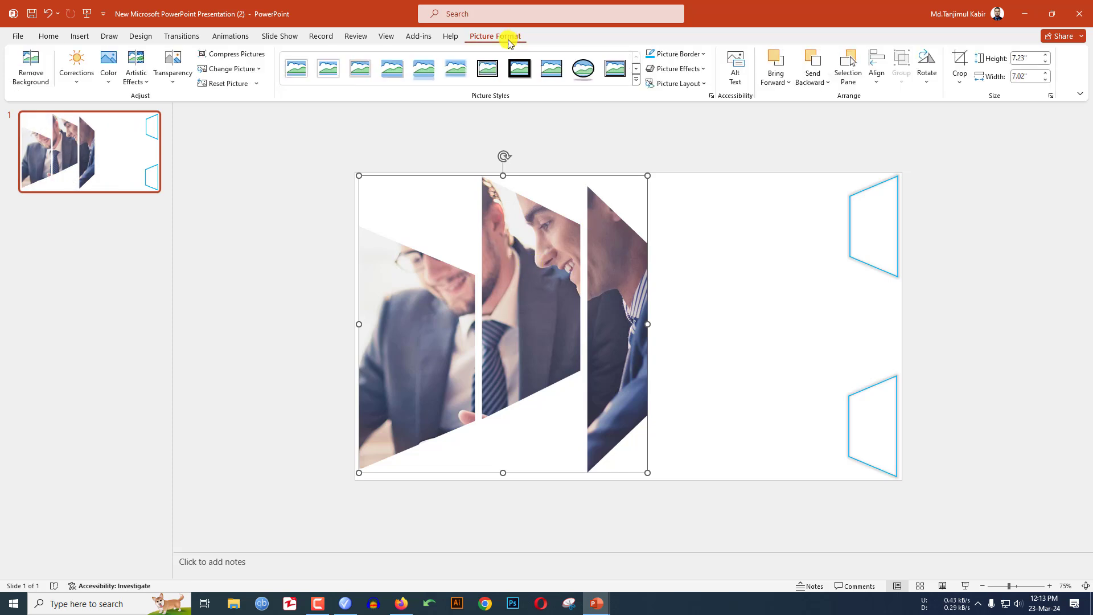
pyautogui.click(696, 73)
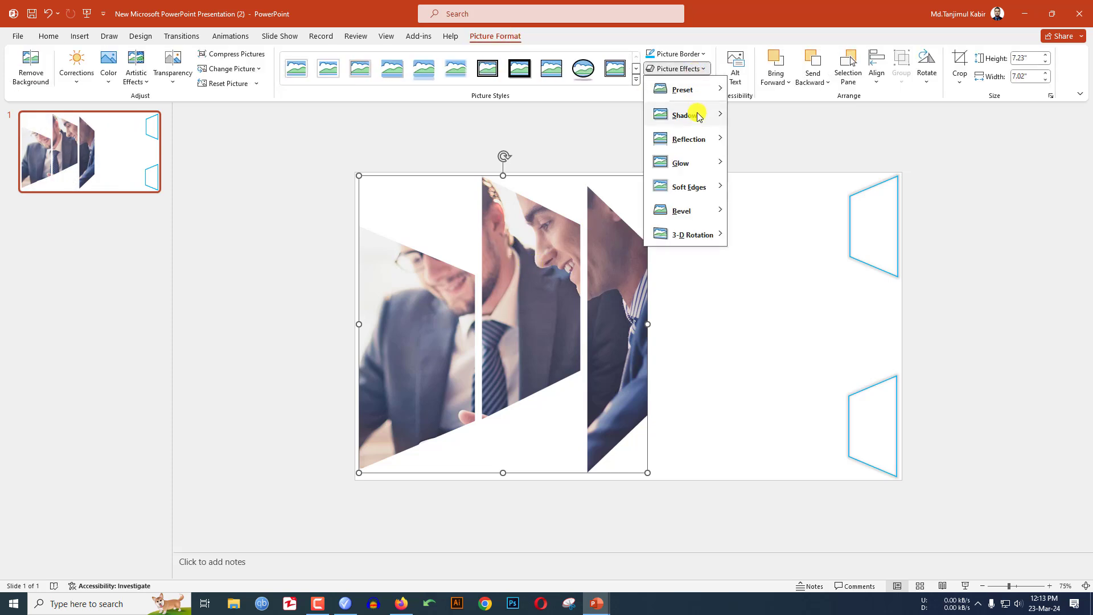
pyautogui.moveTo(693, 113)
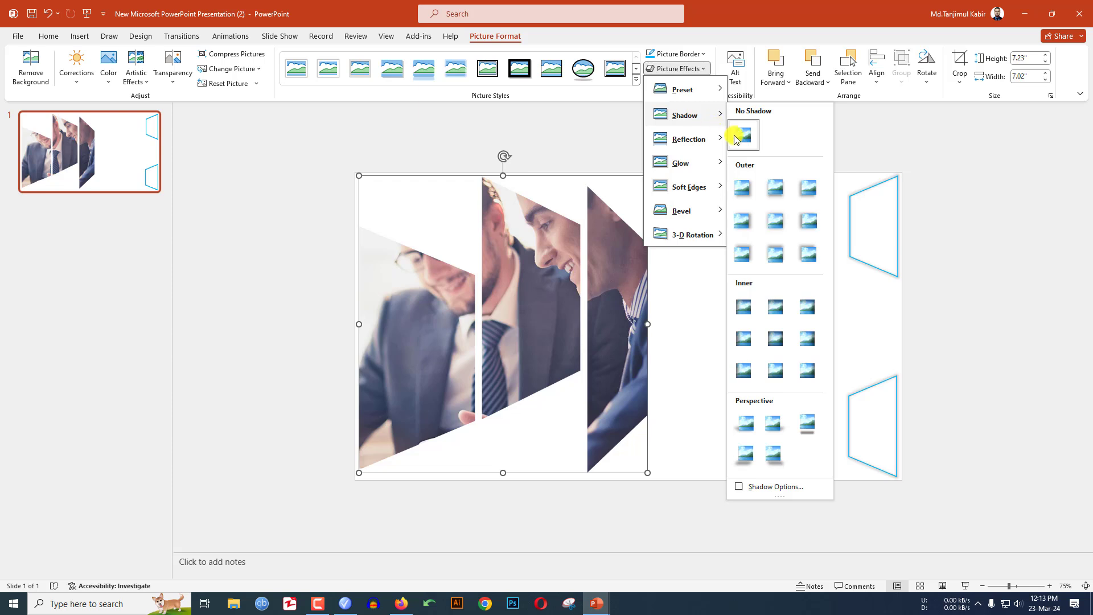
pyautogui.click(779, 226)
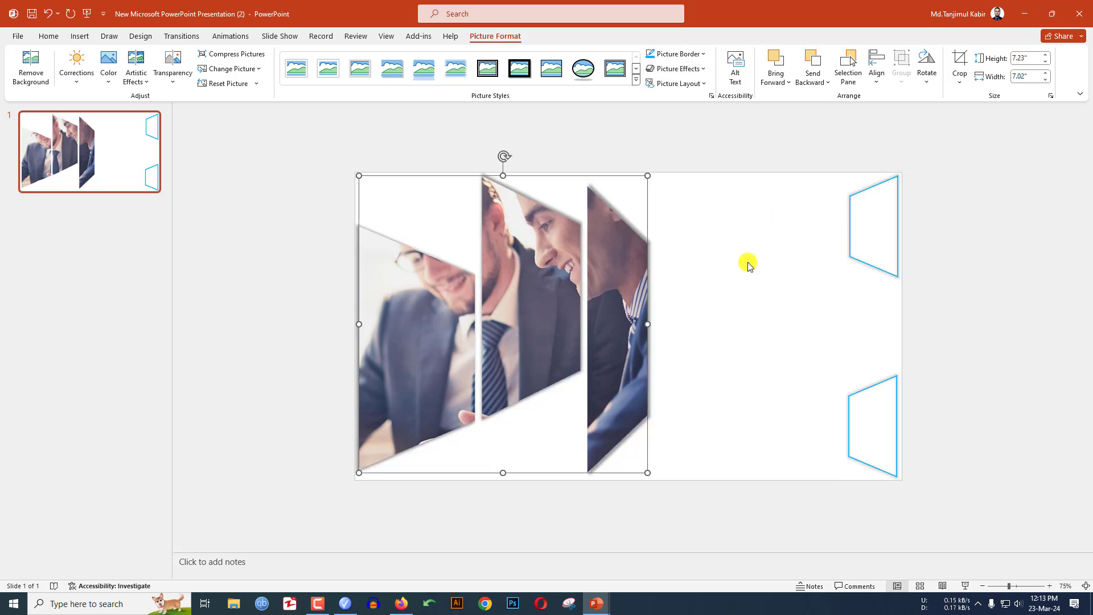
pyautogui.scroll(4, 748, 265)
pyautogui.click(786, 268)
pyautogui.click(80, 36)
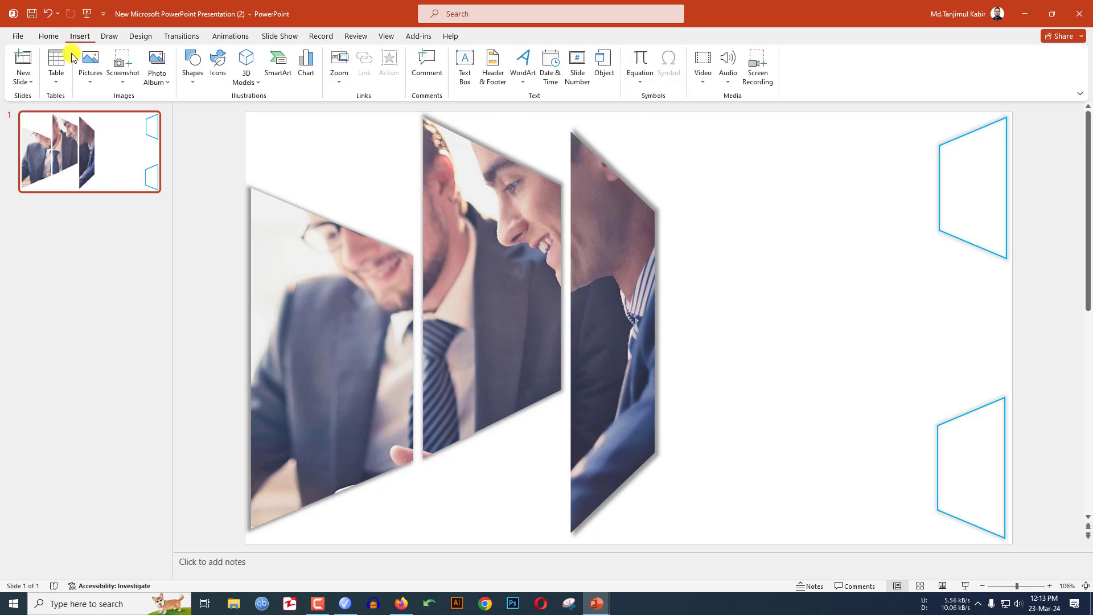
# Step: Draw a text box right of the photos with the title CREATIVE TITLE SLIDE on two lines
pyautogui.click(194, 86)
pyautogui.click(192, 117)
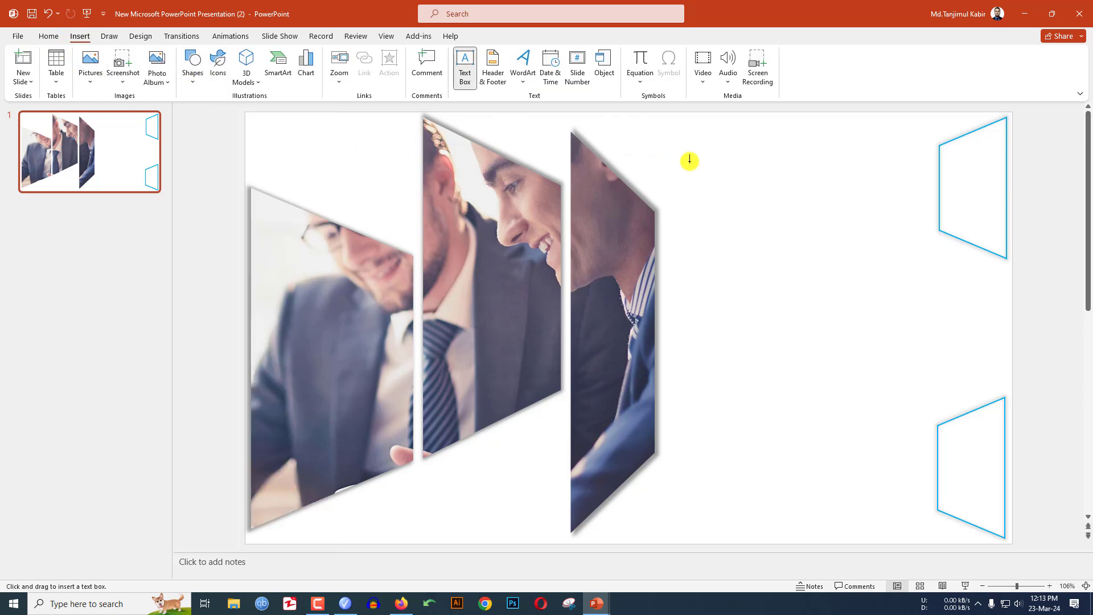
pyautogui.moveTo(688, 150); pyautogui.dragTo(911, 225)
pyautogui.write('CREATIVE TITLE SLIDE')
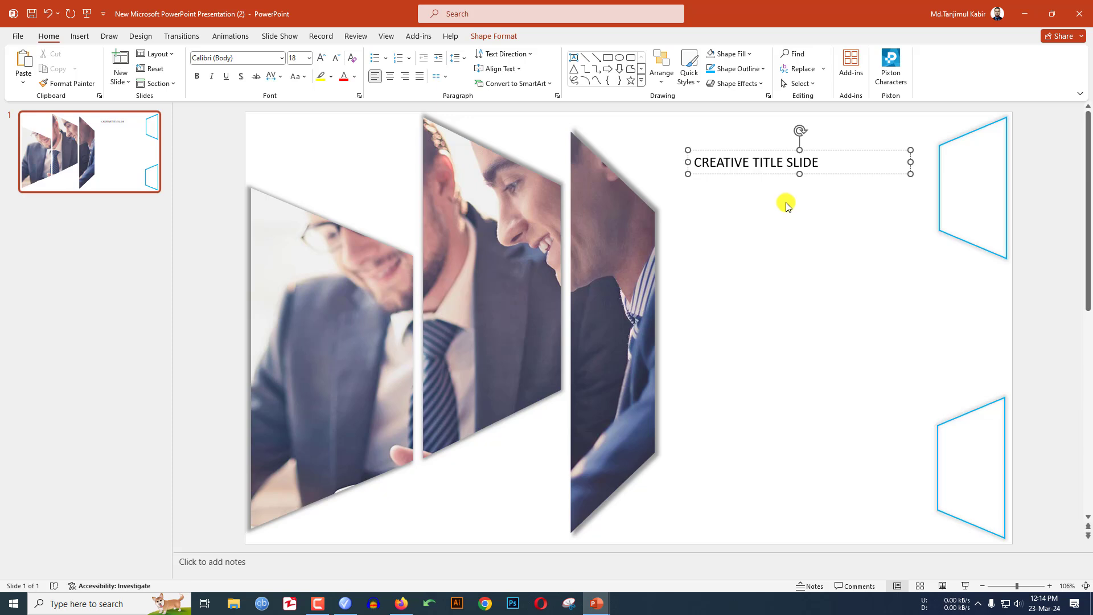
pyautogui.press('Return')
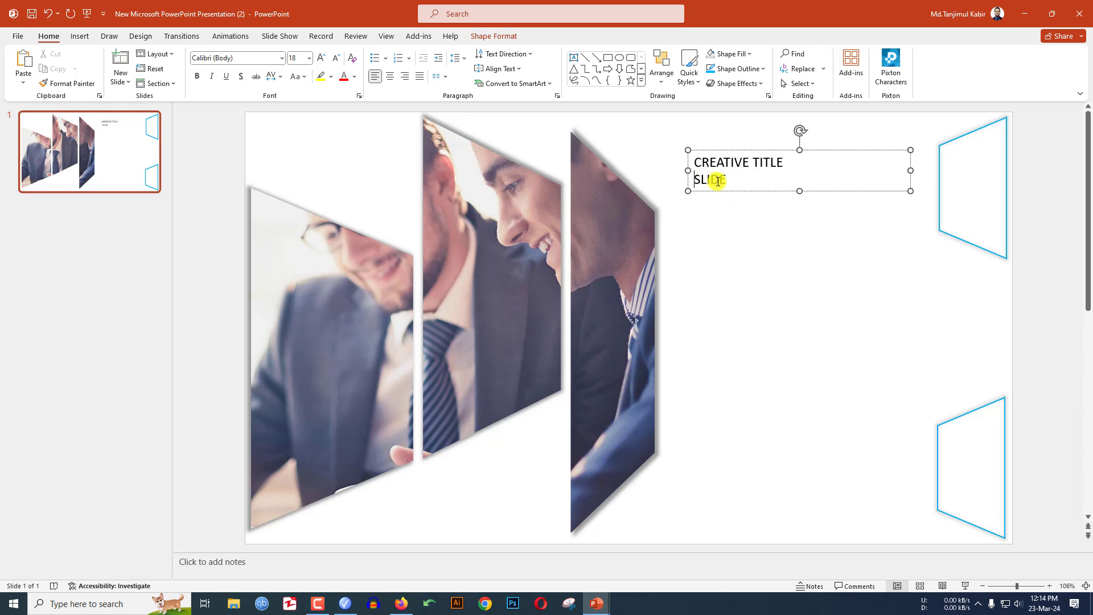
# Step: Format the title as light-blue 36 pt Anton with Loose spacing and nudge it lower
pyautogui.moveTo(728, 179); pyautogui.dragTo(690, 163)
pyautogui.click(256, 58)
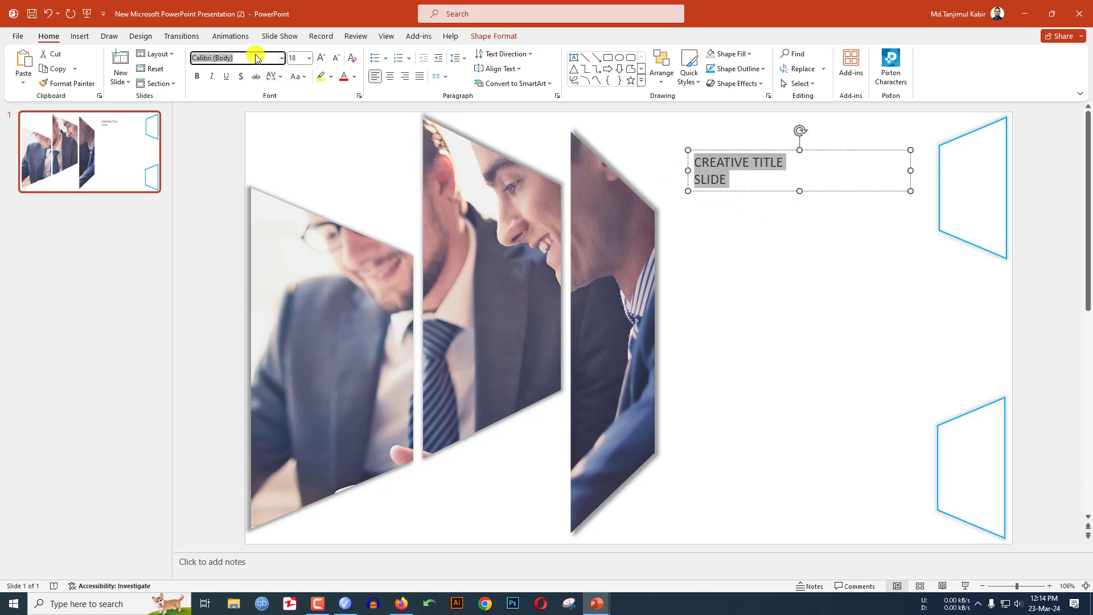
pyautogui.write('Anton')
pyautogui.press('Return')
pyautogui.click(275, 76)
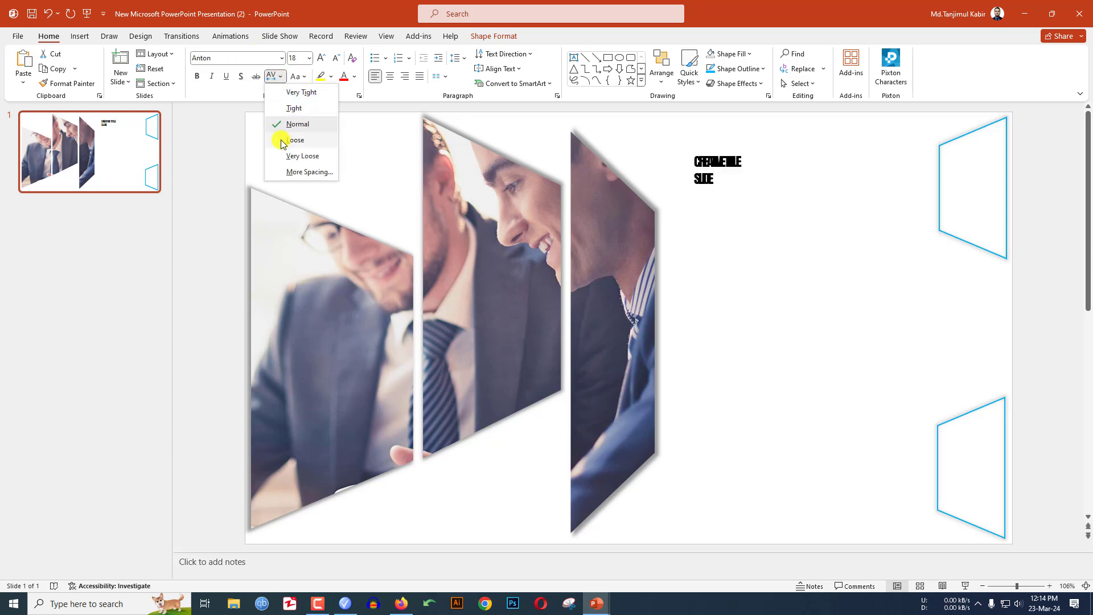
pyautogui.click(295, 140)
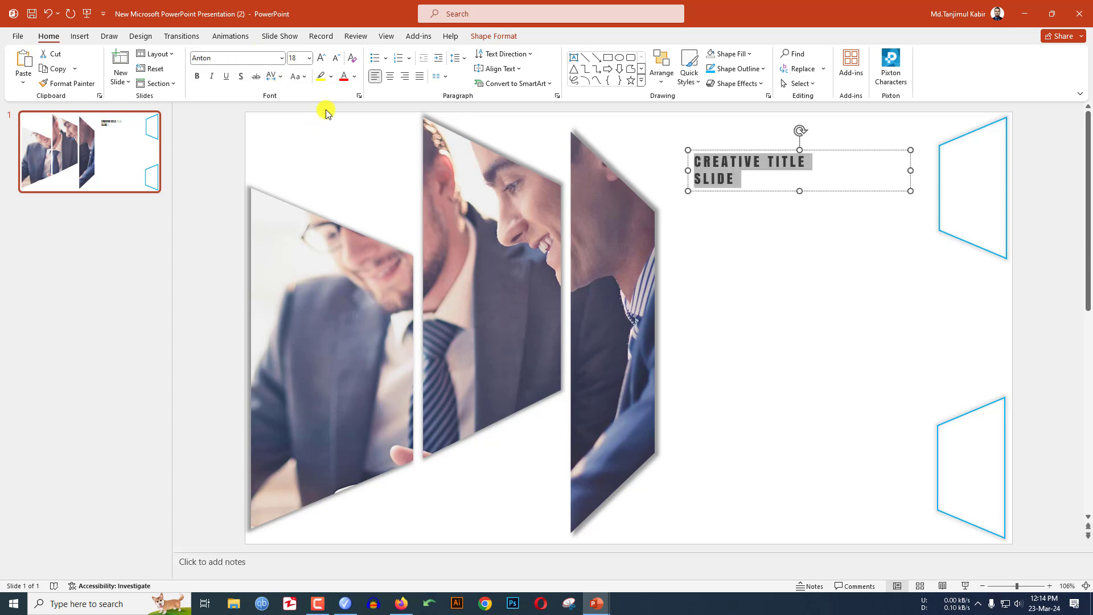
pyautogui.click(357, 84)
pyautogui.click(399, 189)
pyautogui.hotkey('ctrl', 'shift', '.')
pyautogui.hotkey('ctrl', 'shift', '.')
pyautogui.hotkey('ctrl', 'shift', '.')
pyautogui.hotkey('ctrl', 'shift', '.')
pyautogui.hotkey('ctrl', 'shift', '.')
pyautogui.moveTo(760, 248); pyautogui.dragTo(761, 266)
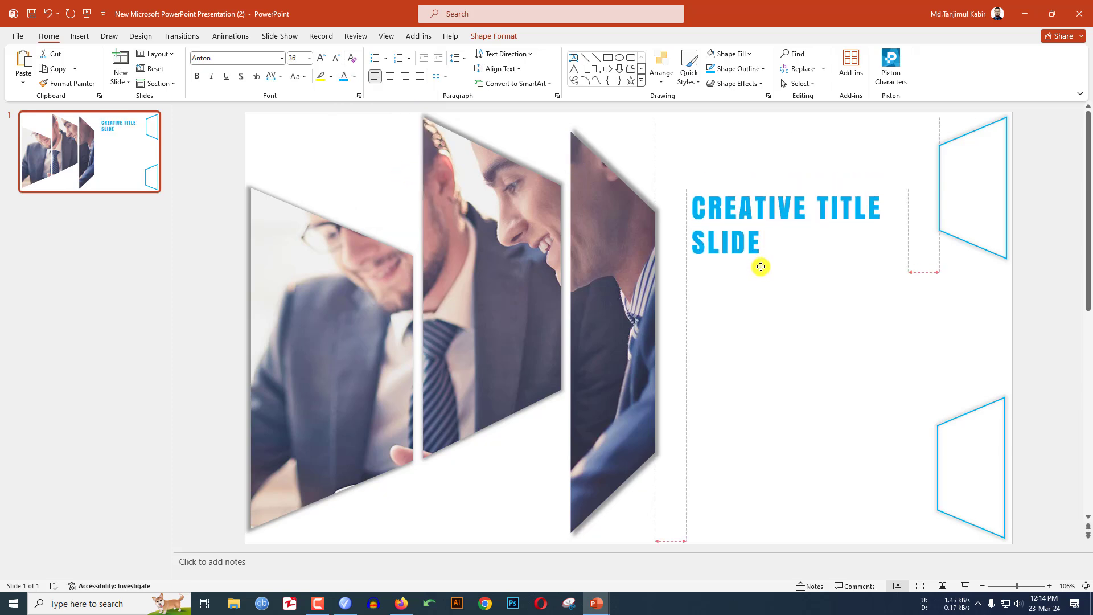
# Step: Give the title a Tight Reflection: Touching text effect, then deselect it
pyautogui.click(494, 37)
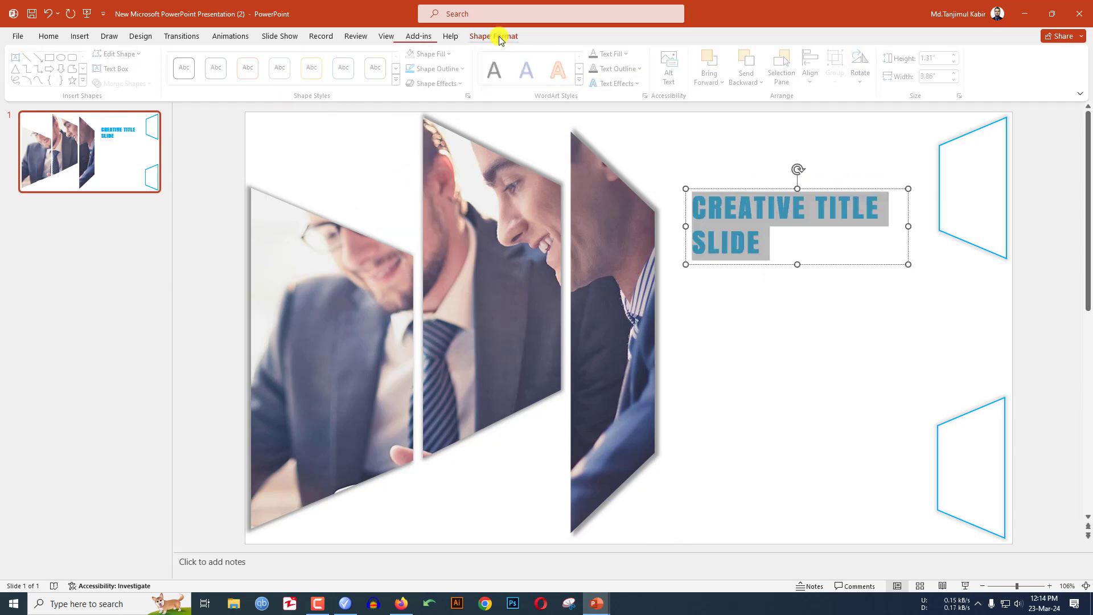
pyautogui.click(641, 84)
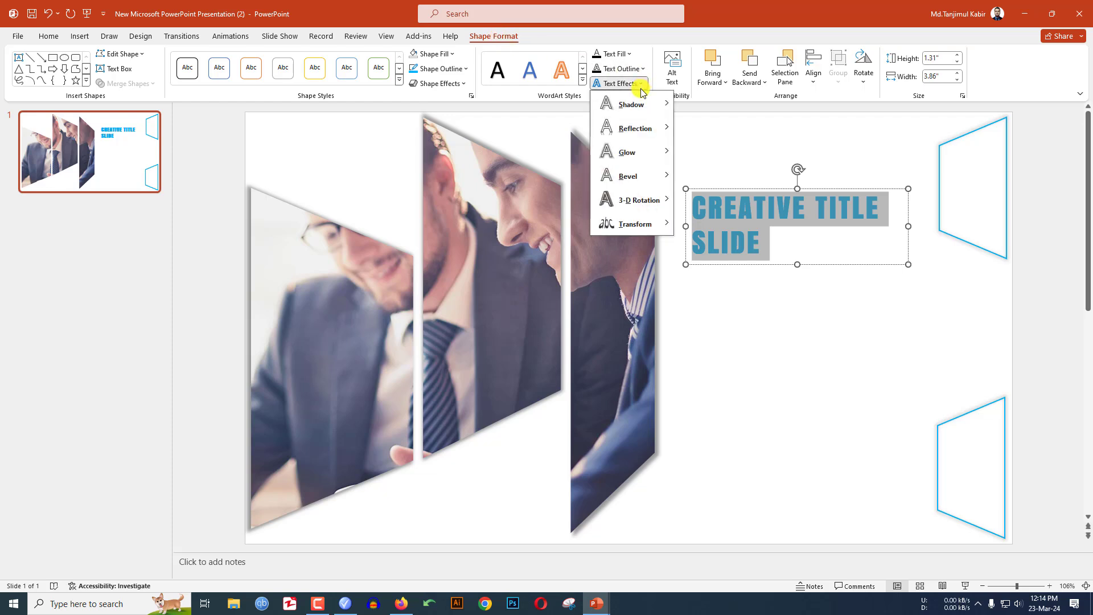
pyautogui.moveTo(635, 128)
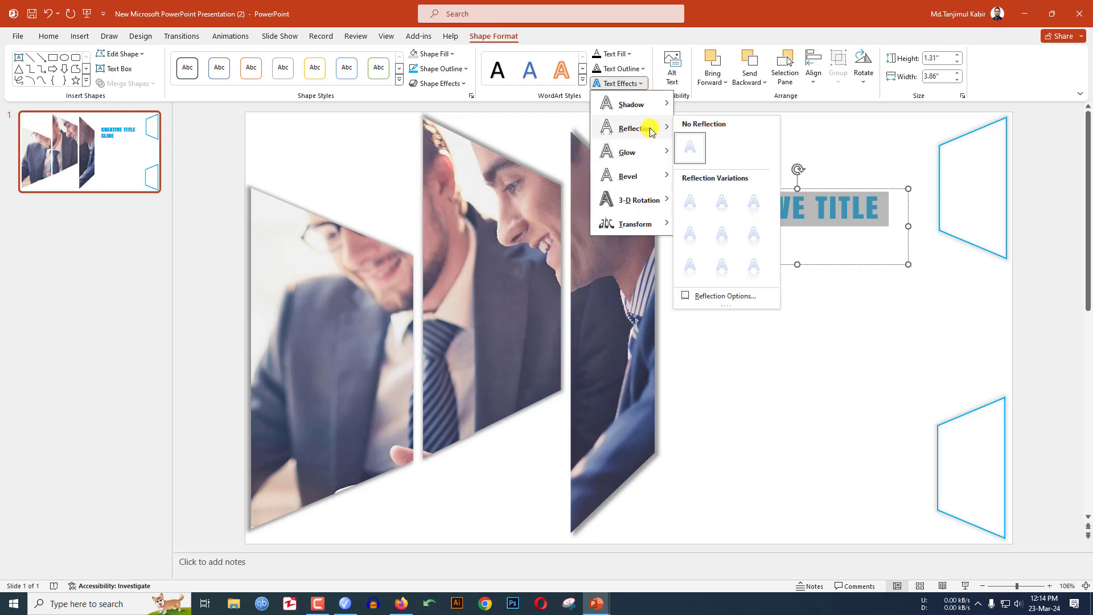
pyautogui.click(690, 202)
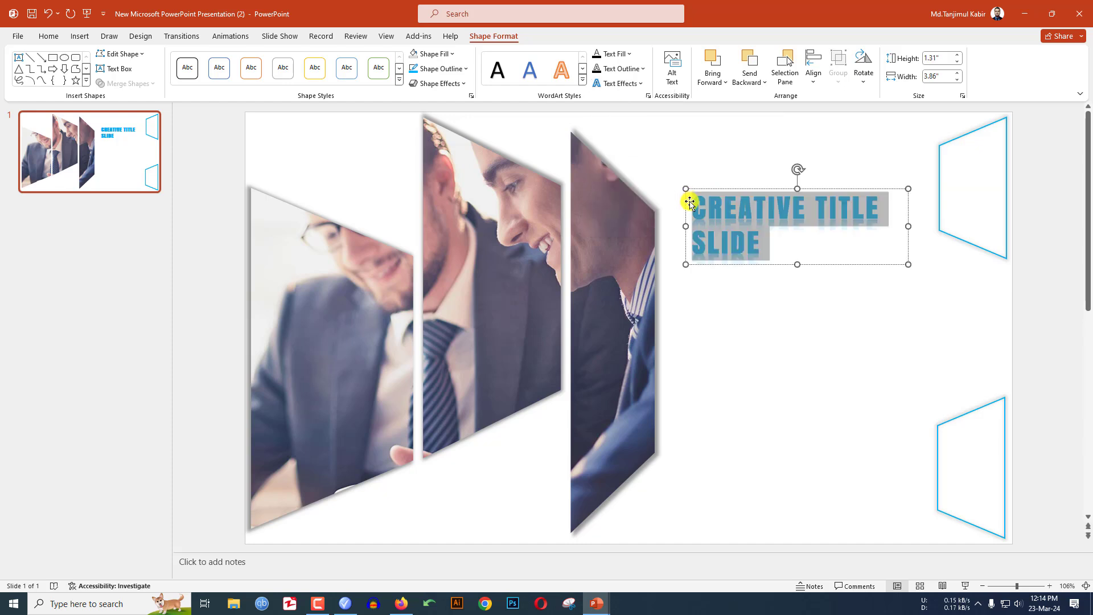
pyautogui.click(48, 36)
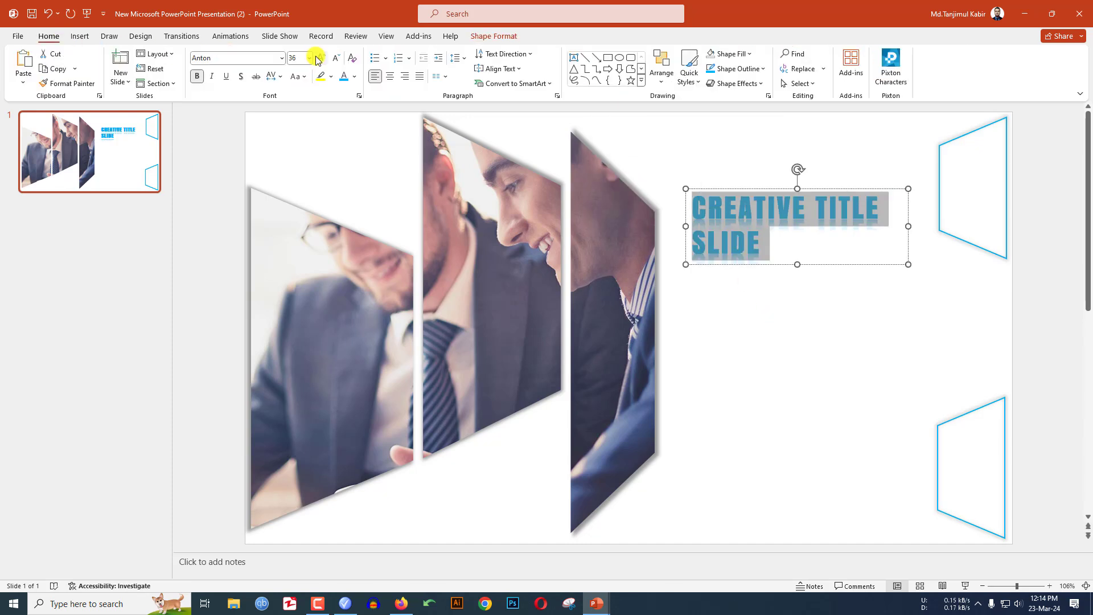
pyautogui.press('Escape')
# Step: Choose the Text Box shape from the Insert shapes gallery
pyautogui.click(80, 36)
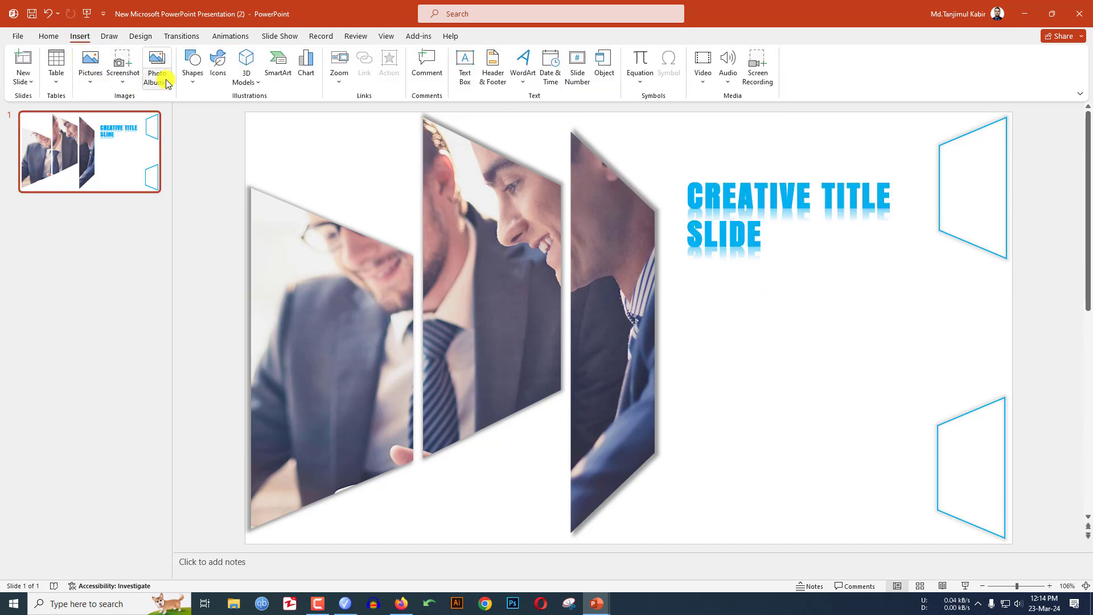
pyautogui.click(192, 66)
pyautogui.click(188, 111)
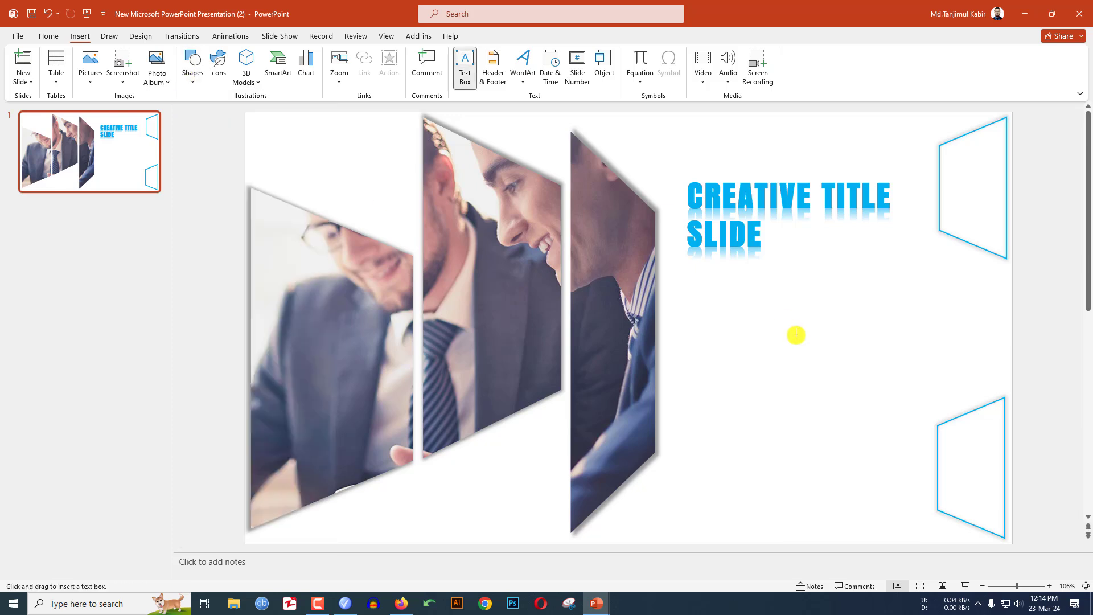
# Step: Draw a wide text box below the title and paste the Lorem ipsum paragraph
pyautogui.click(691, 272)
pyautogui.moveTo(761, 334); pyautogui.dragTo(999, 371)
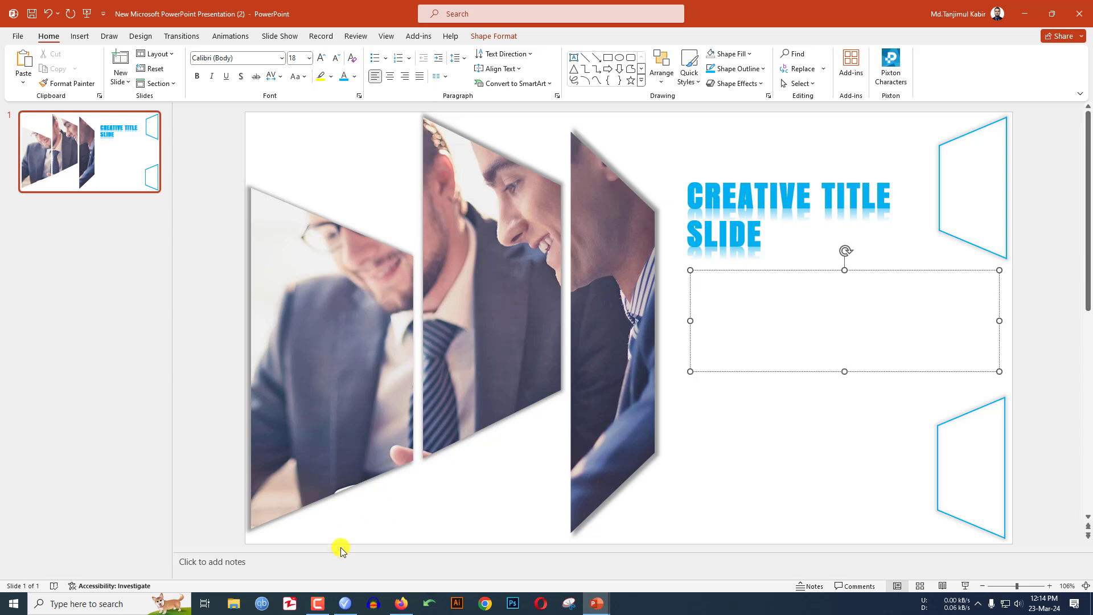
pyautogui.write('Lorem ipsum dolor sit amet, consectetur adipiscing elit. Cras a aliquet metus. Etiam sodales mi justo, ac egestas urna venenatis vitae. Morbi lacinia urna purus, et hendrerit diam ornare eu. Donec egestas purus nec elit consectetur, non fermentum felis pellentesque. Mauris cursus tincidunt vulputate')
pyautogui.hotkey('ctrl', 'a')
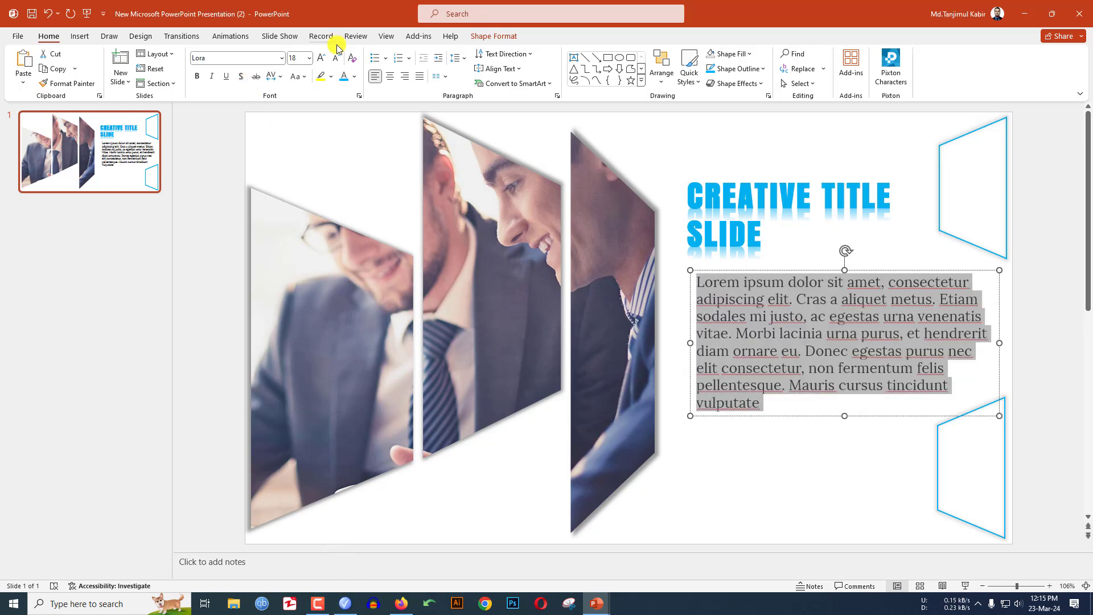
# Step: Resize the paragraph text to 14 pt, then bring up the Icons library
pyautogui.click(336, 57)
pyautogui.click(335, 56)
pyautogui.click(336, 57)
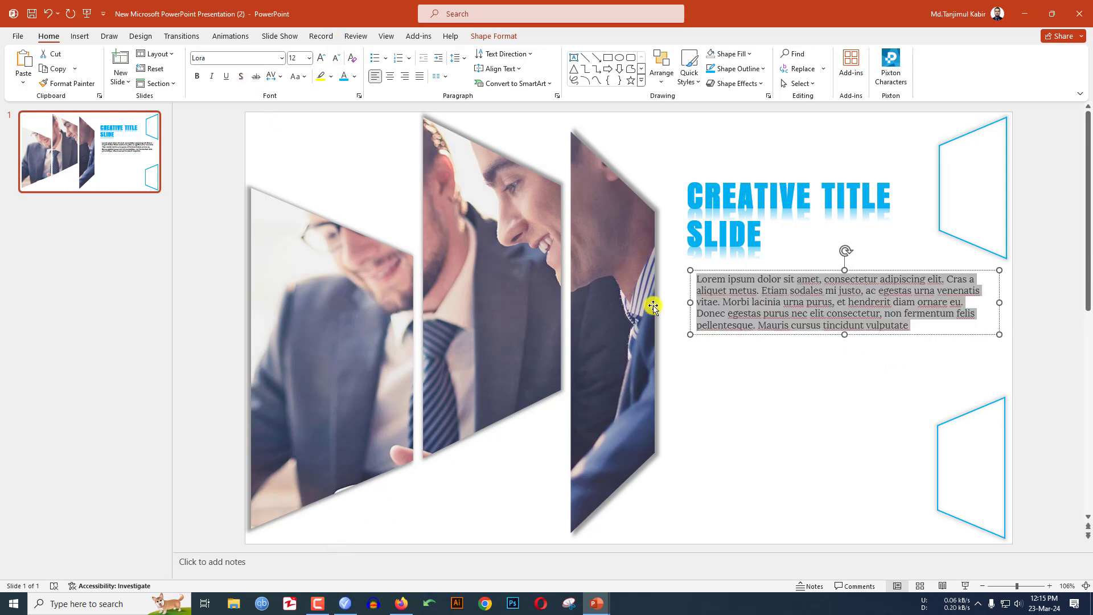
pyautogui.hotkey('ctrl', 'z')
pyautogui.click(766, 364)
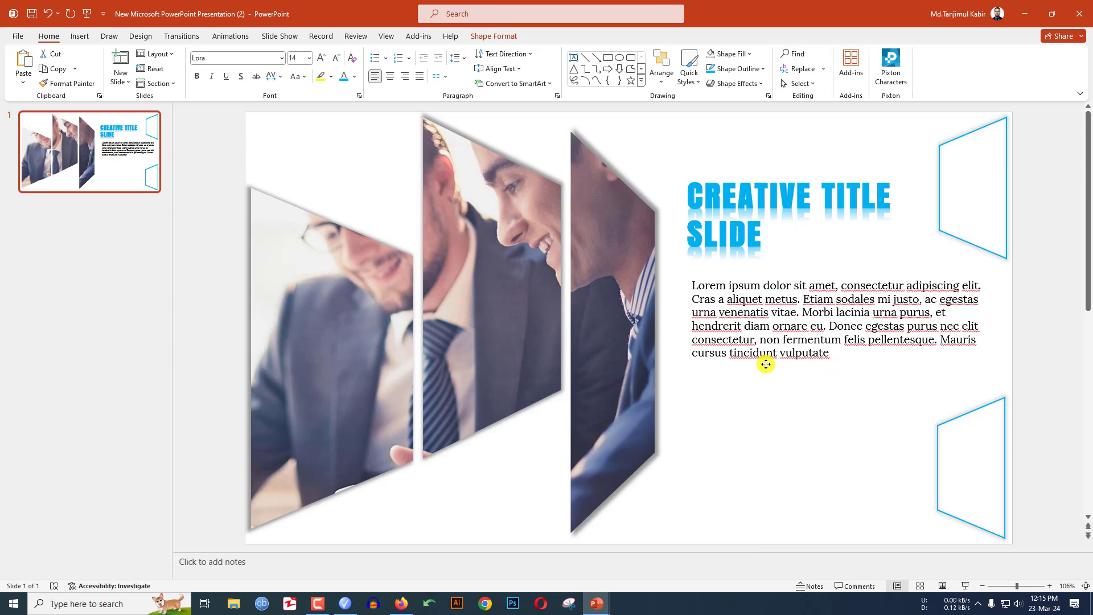
pyautogui.click(80, 36)
pyautogui.click(216, 66)
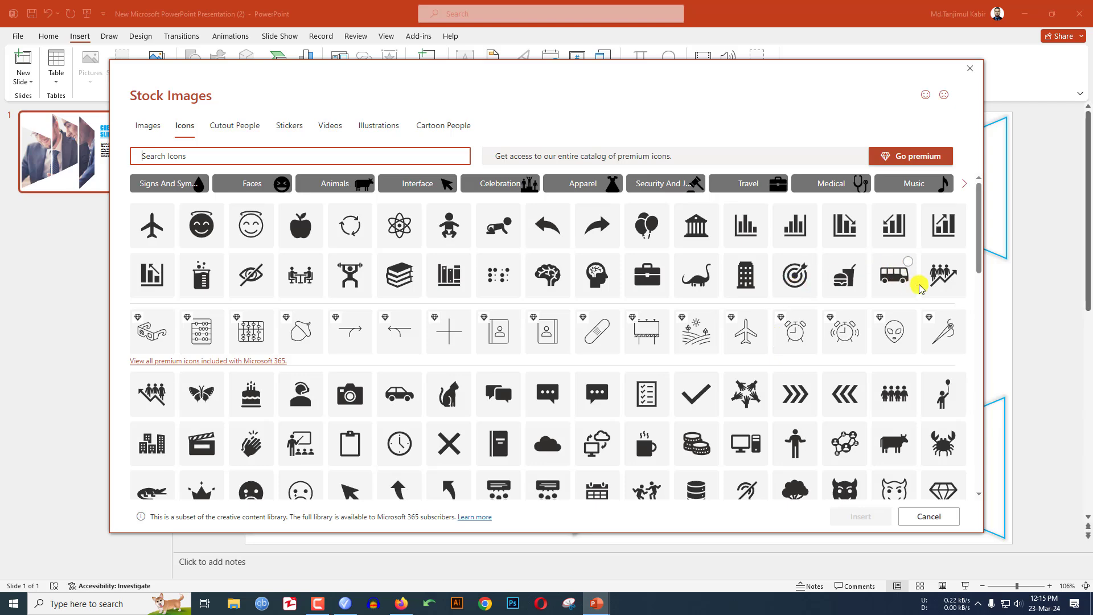
# Step: Insert the people-with-rising-arrow icon below the paragraph and enlarge it to 2.13" by 2.13"
pyautogui.click(940, 279)
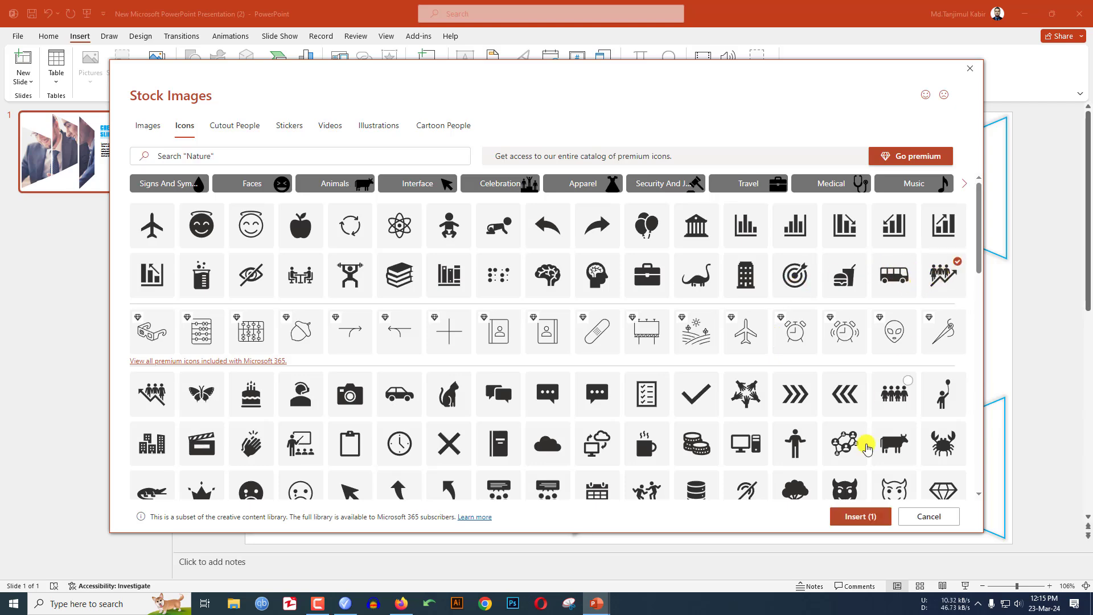
pyautogui.click(860, 516)
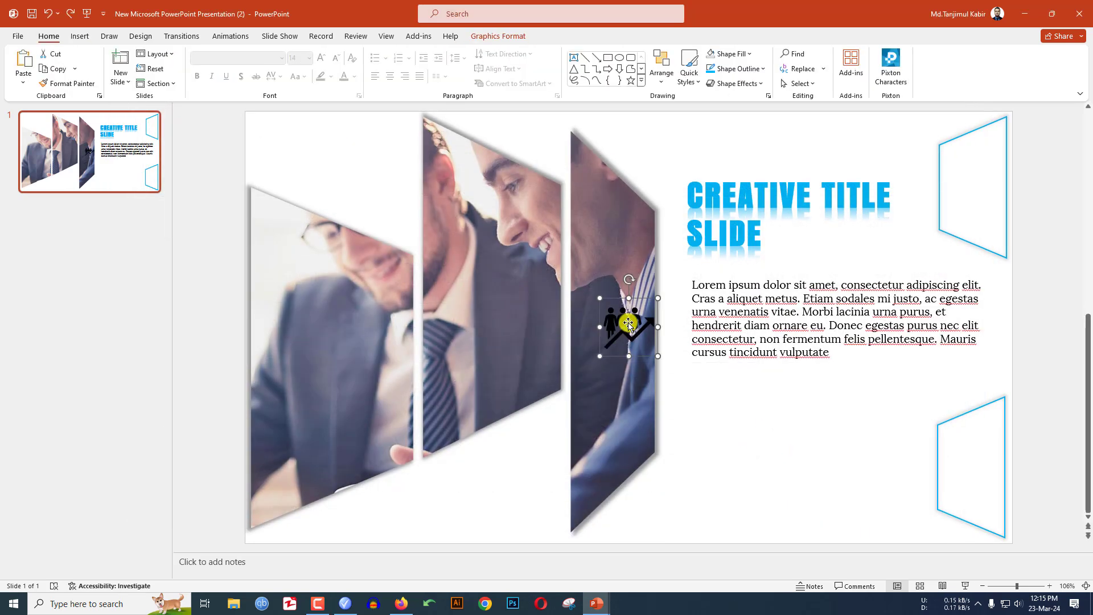
pyautogui.moveTo(622, 318); pyautogui.dragTo(694, 380)
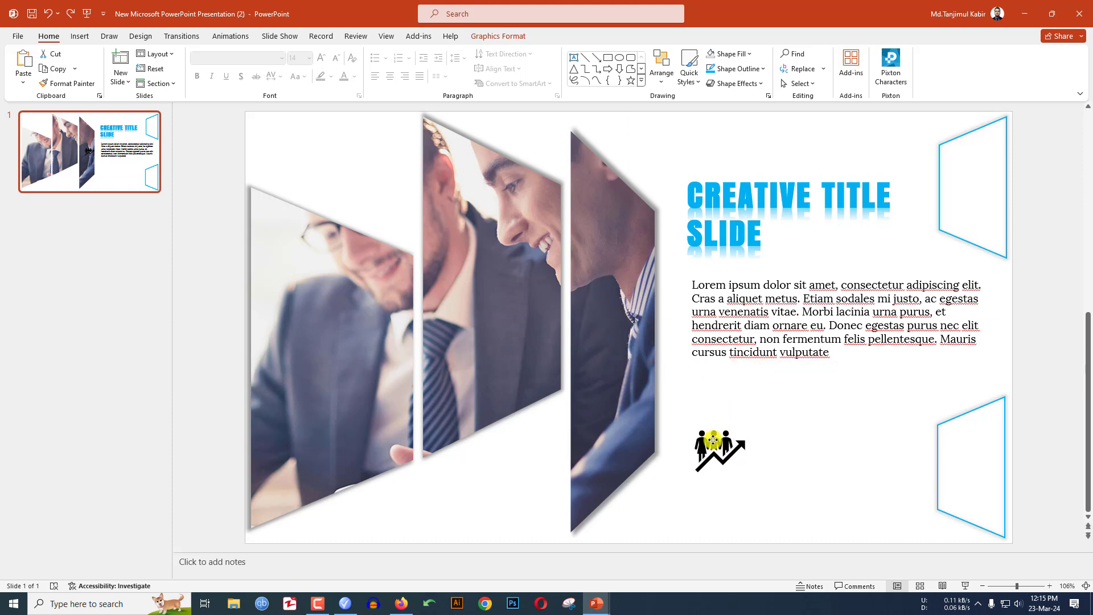
pyautogui.click(713, 439)
pyautogui.moveTo(748, 467); pyautogui.dragTo(795, 535)
pyautogui.click(497, 36)
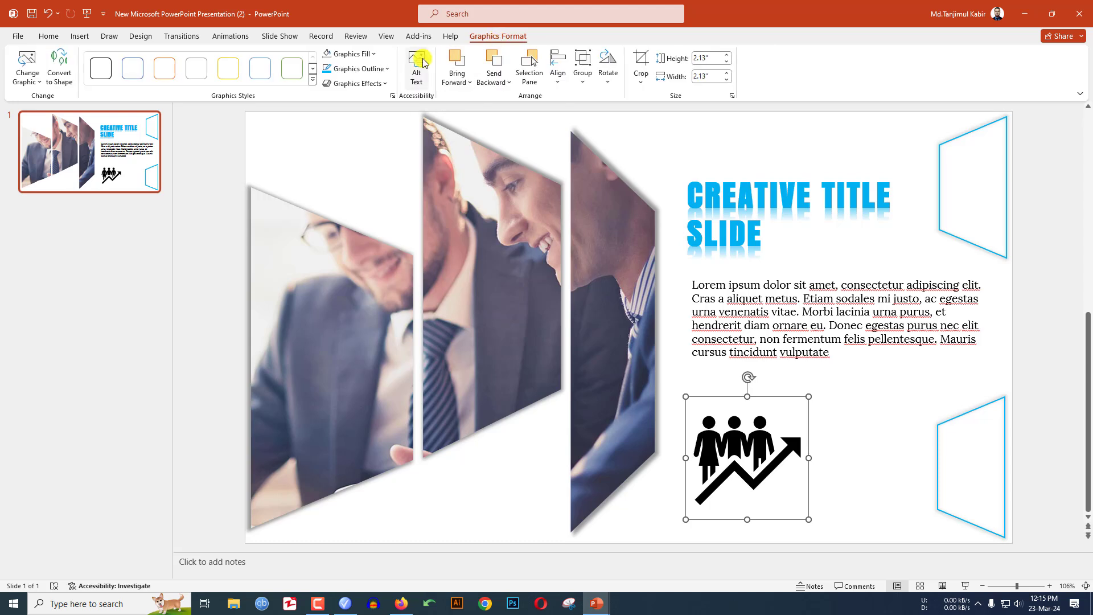
# Step: Fill the people icon light blue and add a centred Offset: Center outer shadow
pyautogui.click(375, 55)
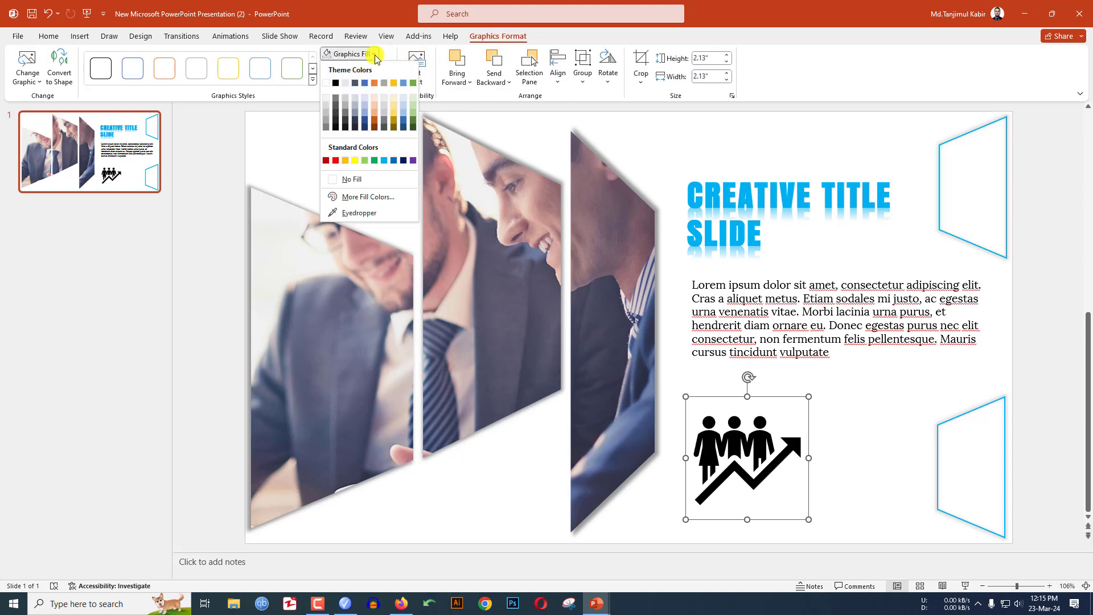
pyautogui.click(385, 161)
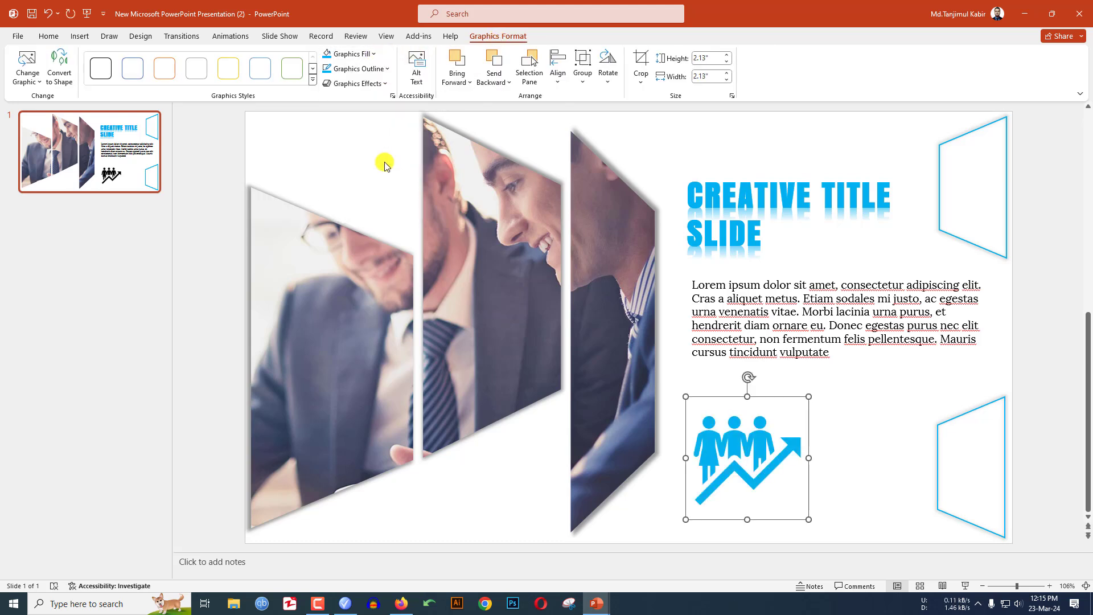
pyautogui.click(376, 83)
pyautogui.moveTo(373, 130)
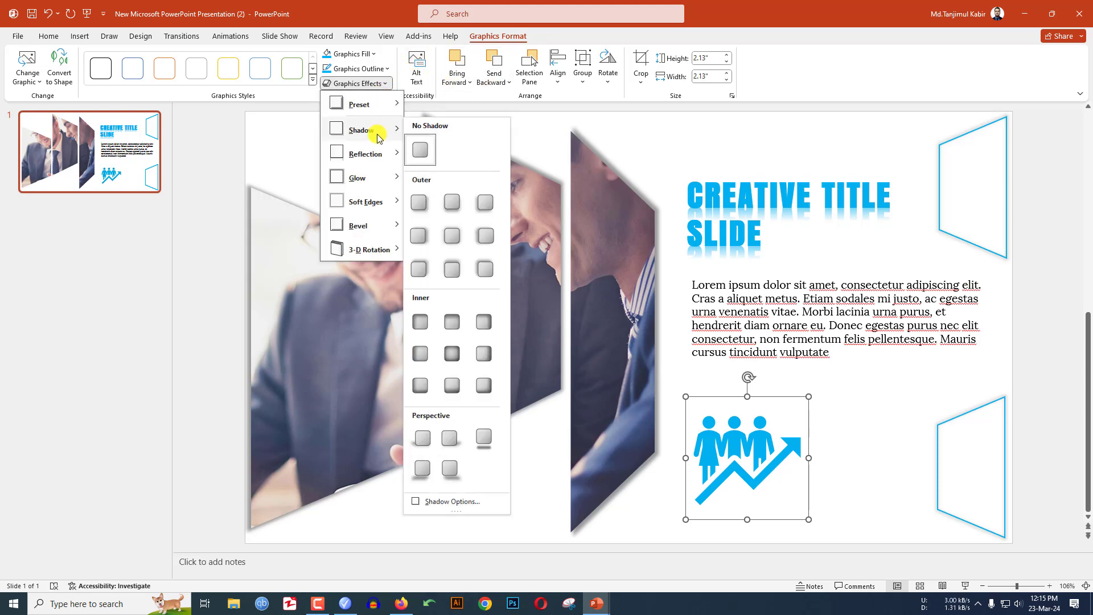
pyautogui.click(452, 237)
pyautogui.click(894, 438)
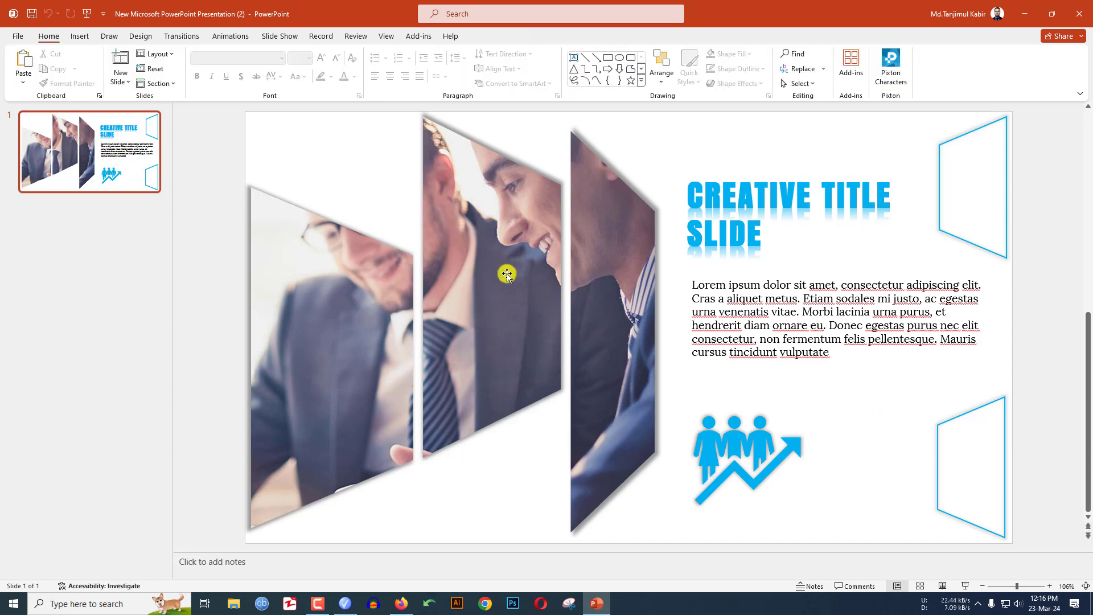